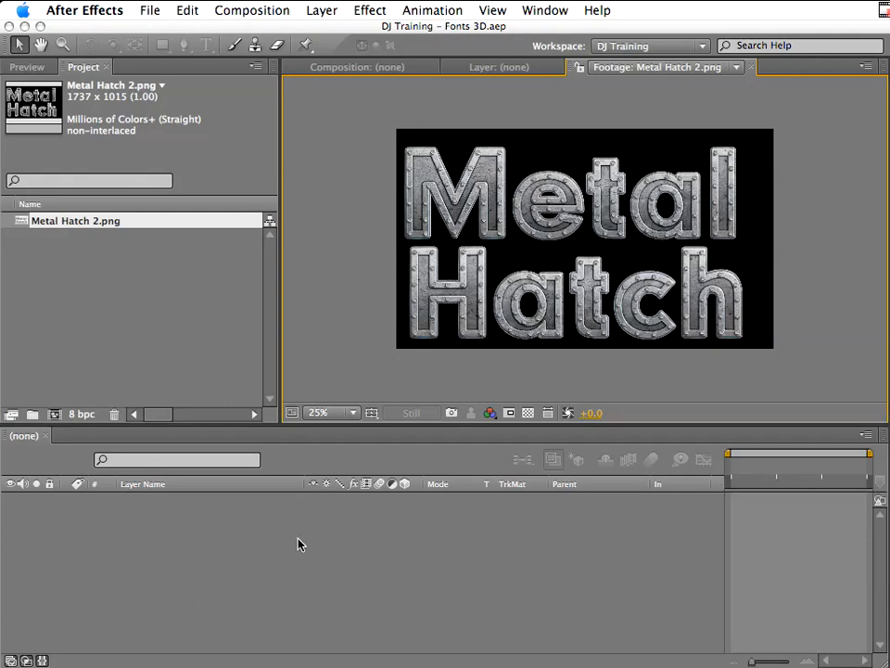
Step: Create a new composition using the HDTV 1080 29.97 preset
left_click(268, 11)
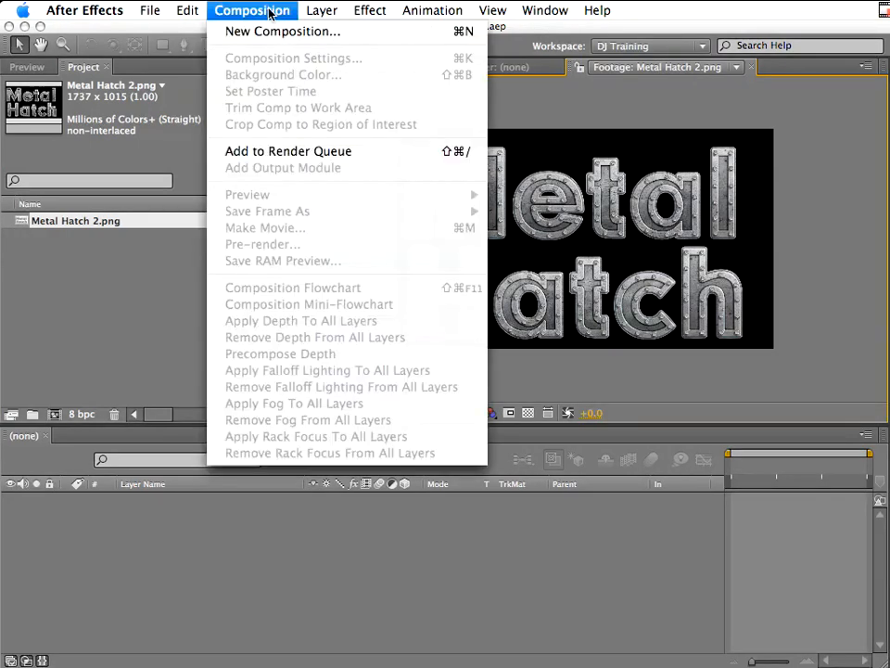
left_click(360, 34)
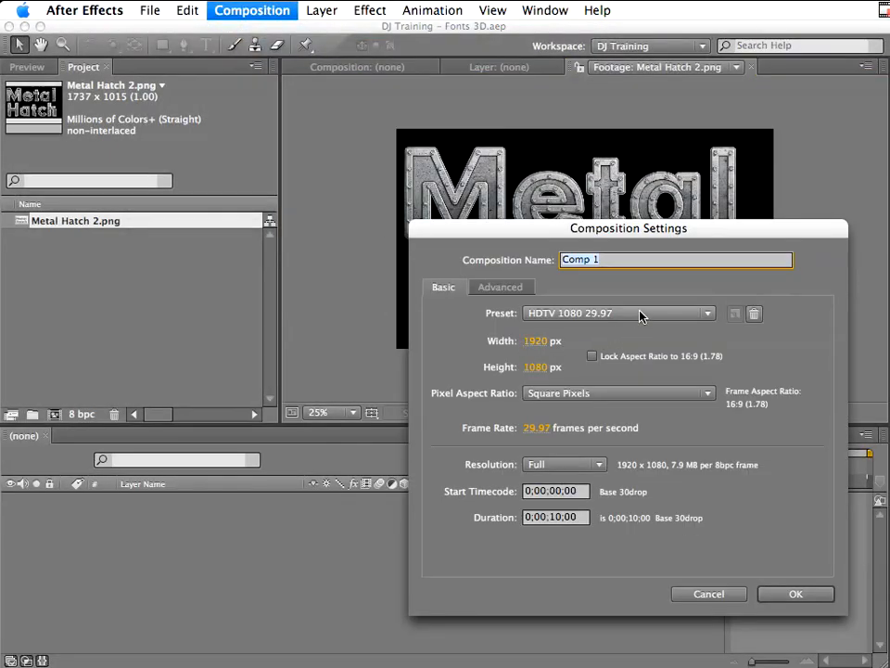
left_click(640, 316)
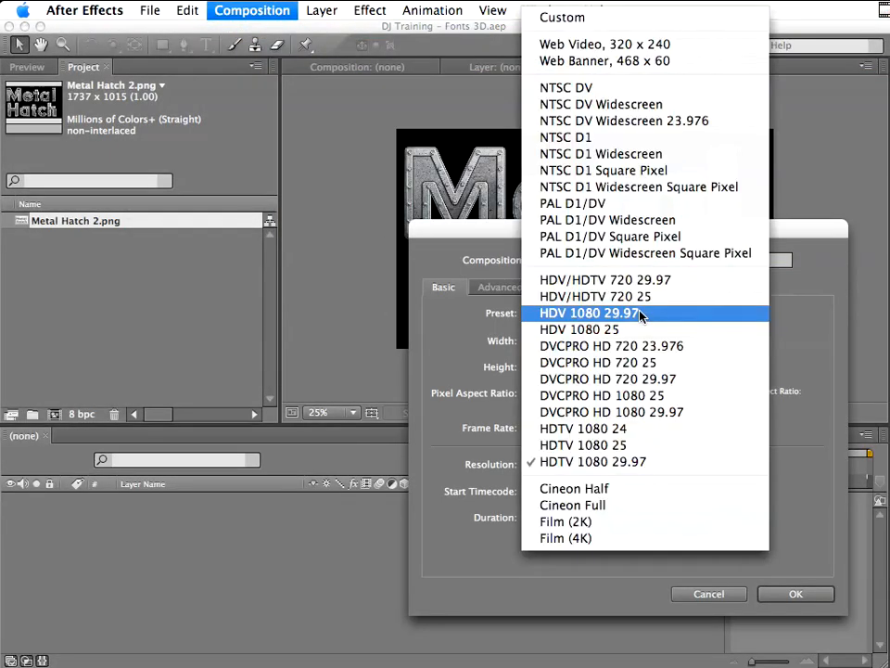
left_click(682, 469)
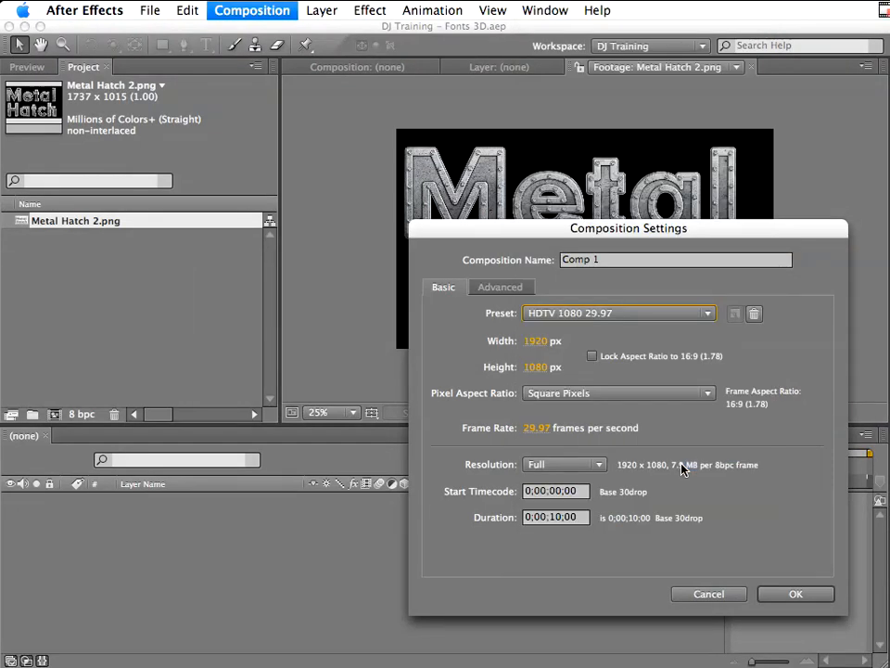
left_click(796, 595)
Step: Add the Metal Hatch 2.png footage to the Comp 1 timeline as a layer
left_click(102, 365)
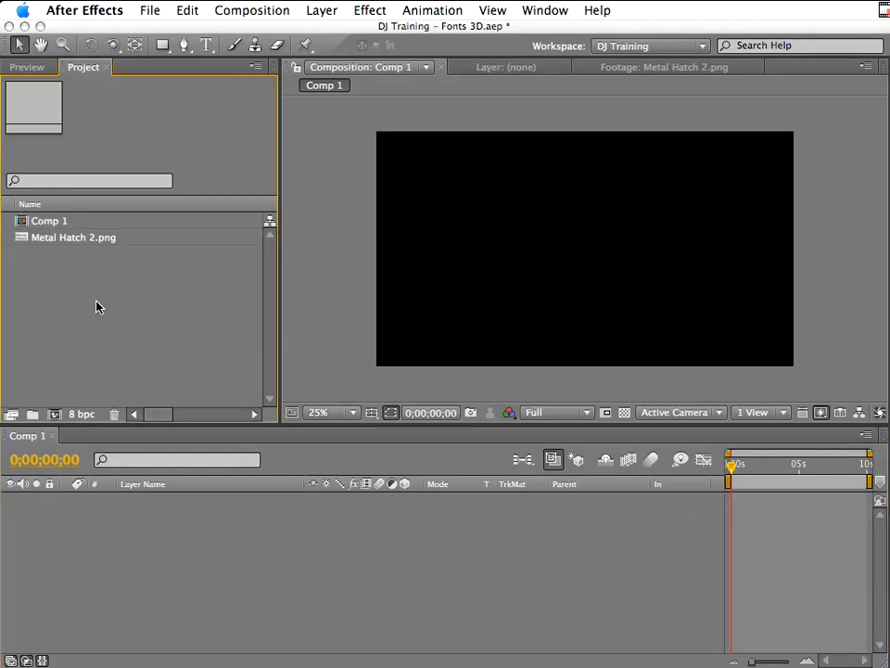
left_click(100, 238)
left_click_drag(99, 239, 213, 572)
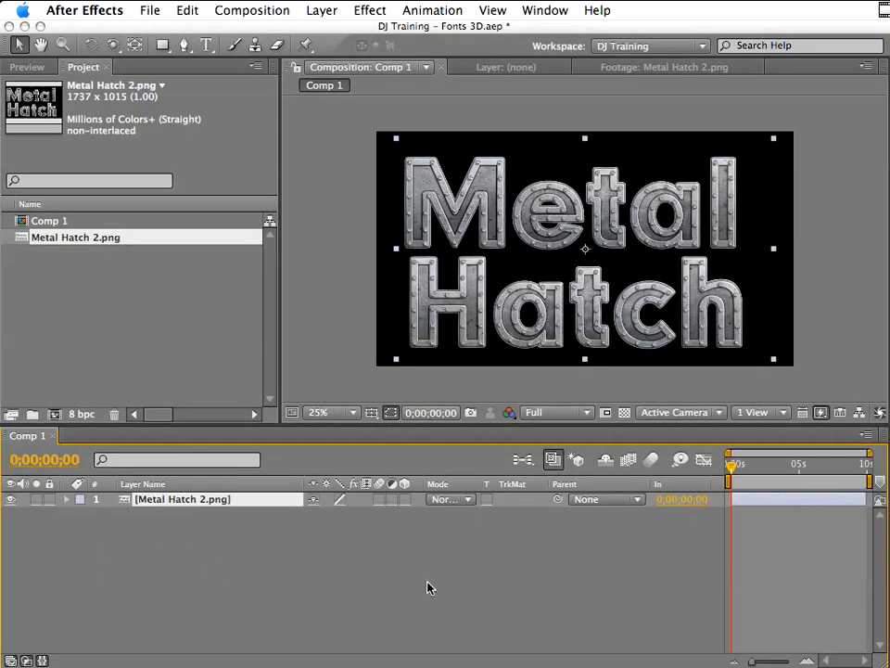
Step: Examine the metal and rivet detail of the lettering up close in the composition
left_click(502, 388)
key("period")
key("period")
key("period")
key("period")
mouse_move(419, 199)
left_mouse_down()
mouse_move(527, 234)
mouse_move(347, 343)
mouse_move(471, 307)
mouse_move(522, 163)
mouse_move(433, 218)
mouse_move(447, 248)
mouse_move(557, 275)
left_mouse_up()
key("comma")
key("comma")
key("comma")
key("comma")
key("v")
key("h")
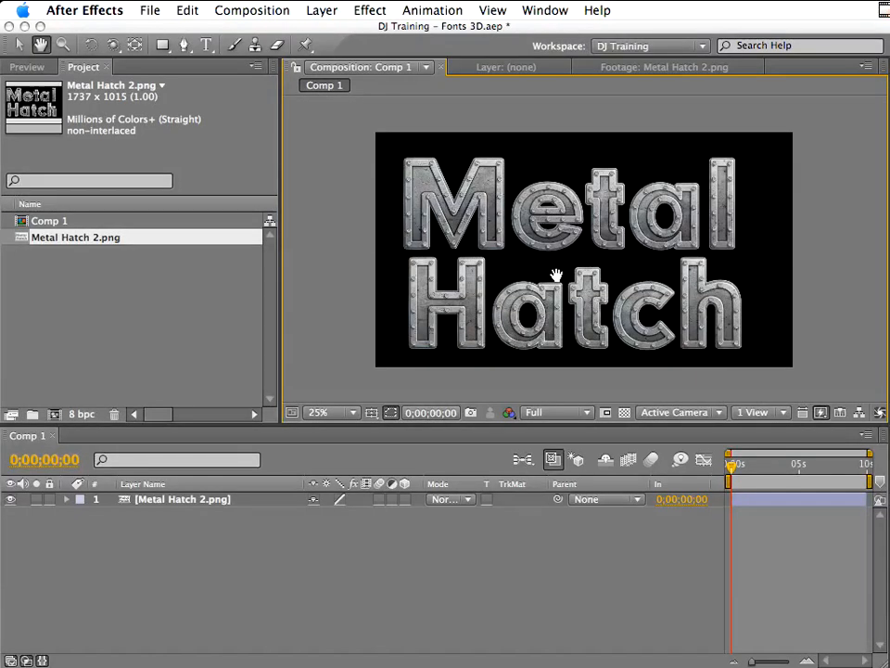
key("v")
Step: Make the Metal Hatch 2.png layer 3D and add a new camera with the 35mm preset
left_click(370, 556)
left_click(406, 500)
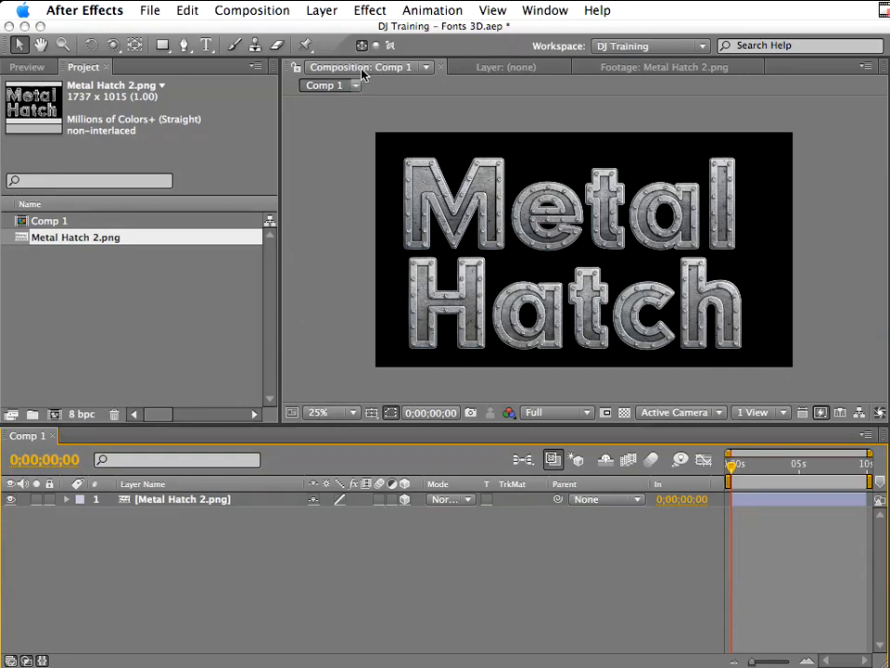
left_click(334, 9)
mouse_move(346, 32)
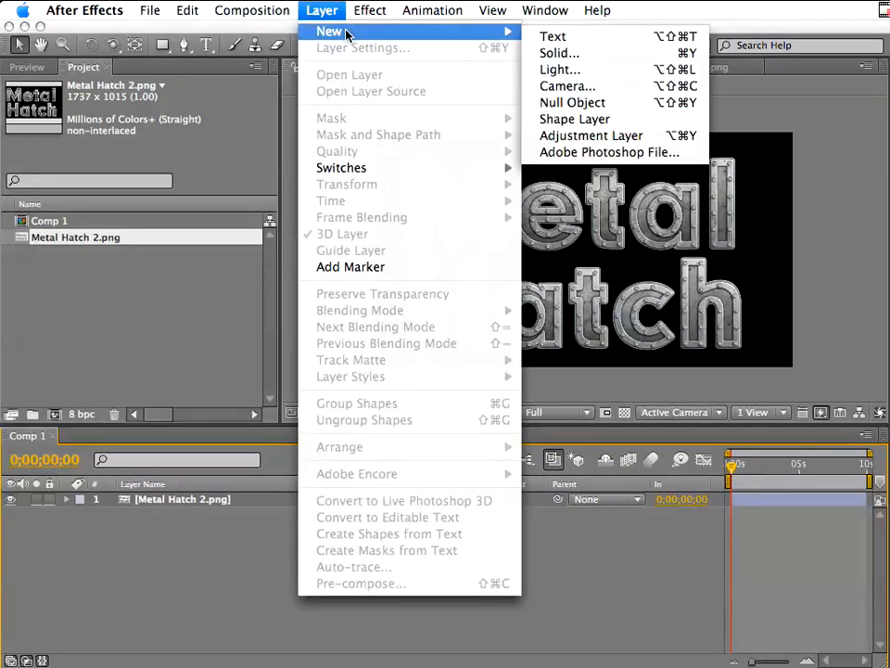
left_click(609, 88)
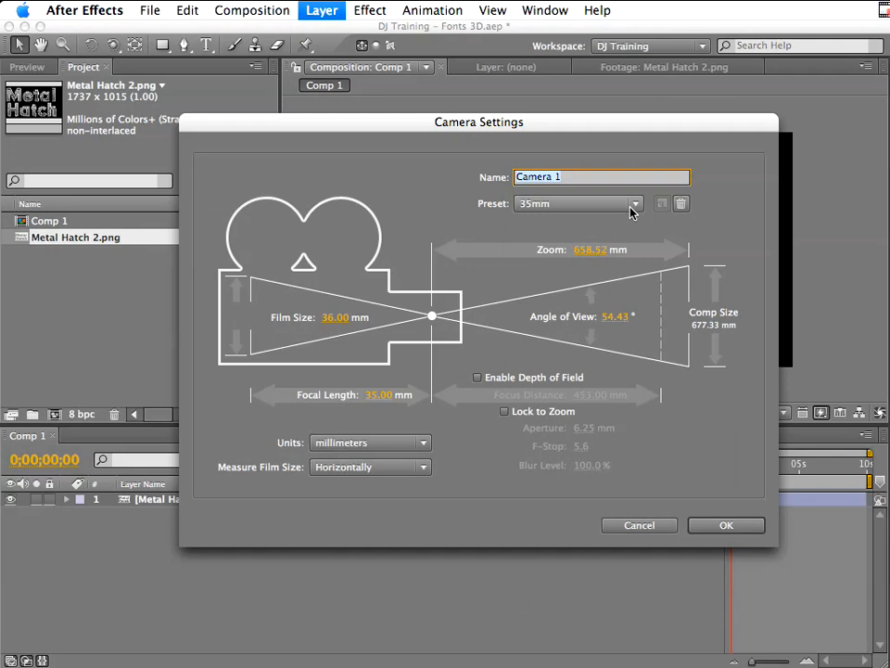
left_click(632, 207)
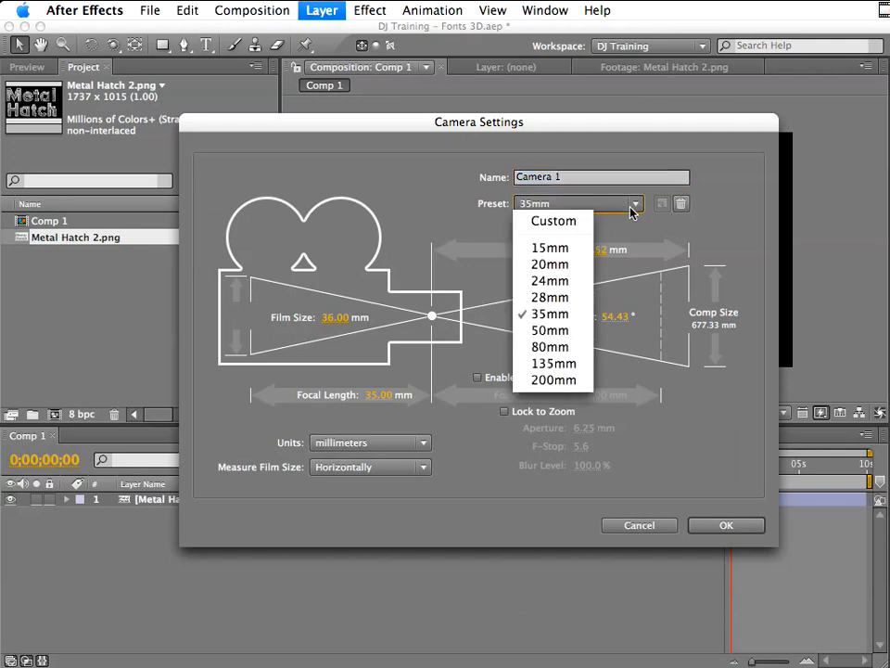
left_click(582, 317)
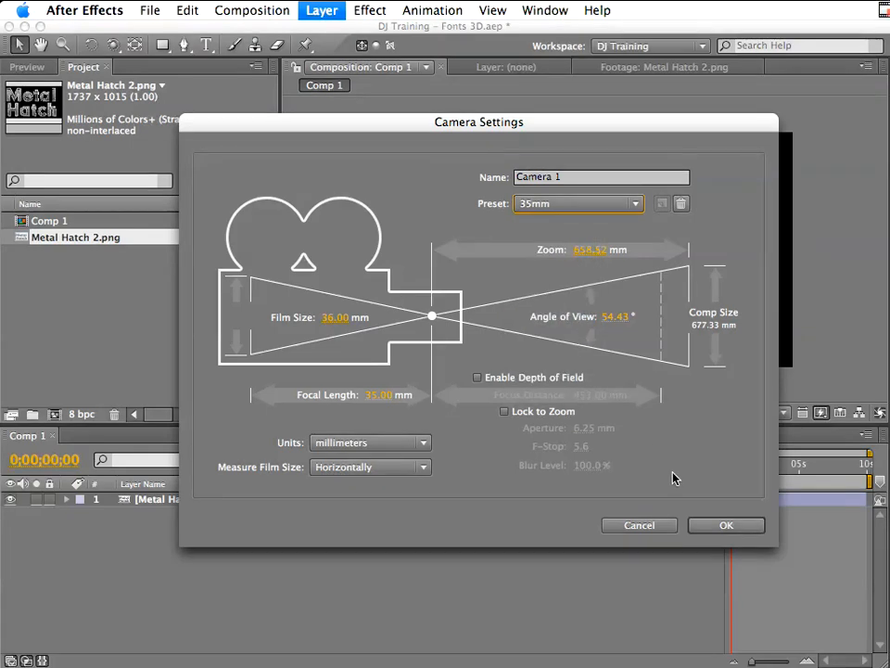
left_click(724, 526)
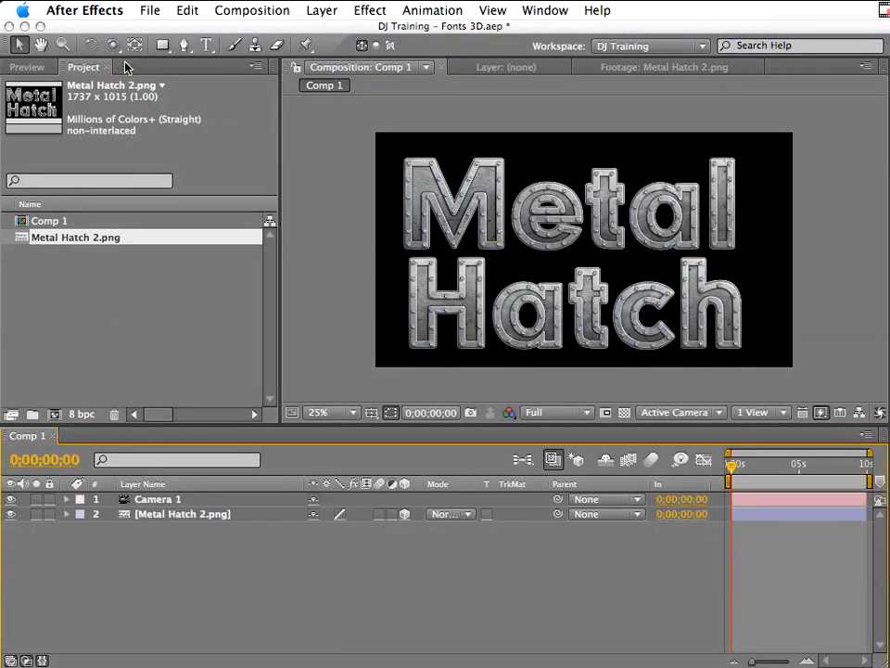
Step: Orbit the camera with the Orbit Camera Tool to view the lettering at a steep diagonal tilt
left_click_drag(117, 55, 268, 72)
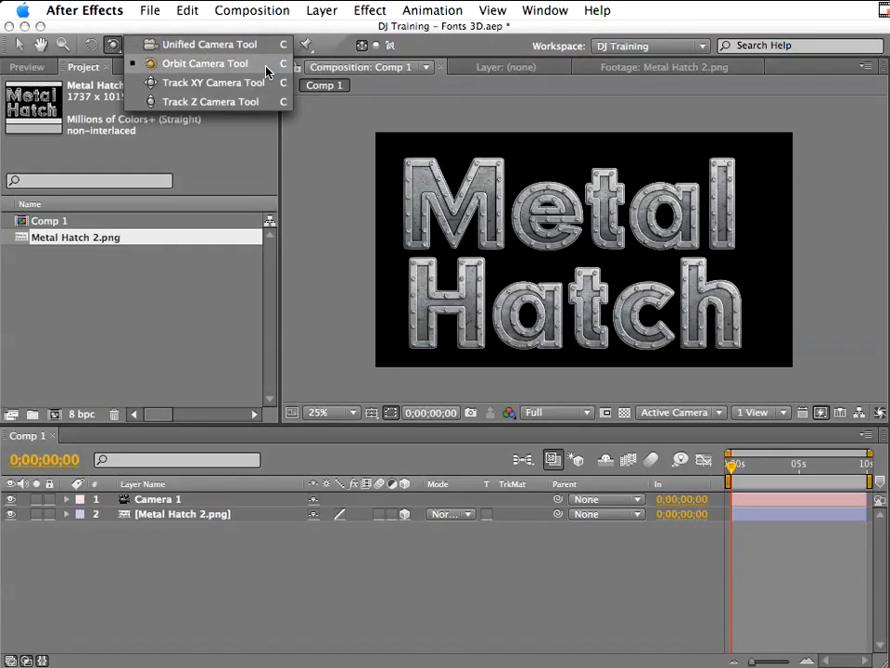
left_click_drag(267, 70, 267, 70)
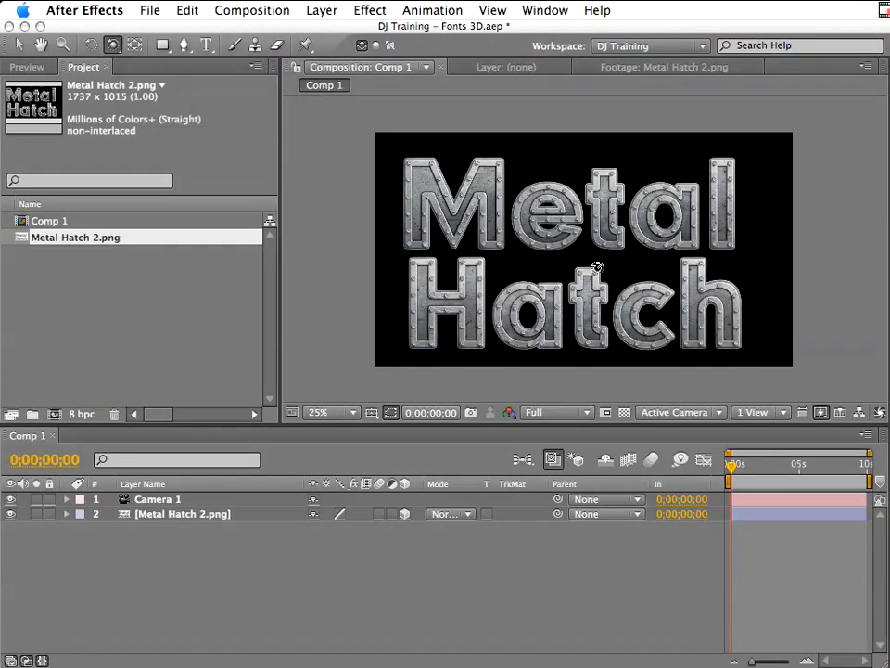
mouse_move(597, 268)
left_mouse_down()
mouse_move(557, 248)
mouse_move(607, 247)
mouse_move(558, 278)
mouse_move(578, 263)
mouse_move(600, 264)
mouse_move(587, 270)
mouse_move(613, 285)
mouse_move(612, 252)
mouse_move(657, 259)
mouse_move(568, 262)
mouse_move(598, 258)
mouse_move(638, 231)
mouse_move(610, 210)
left_mouse_up()
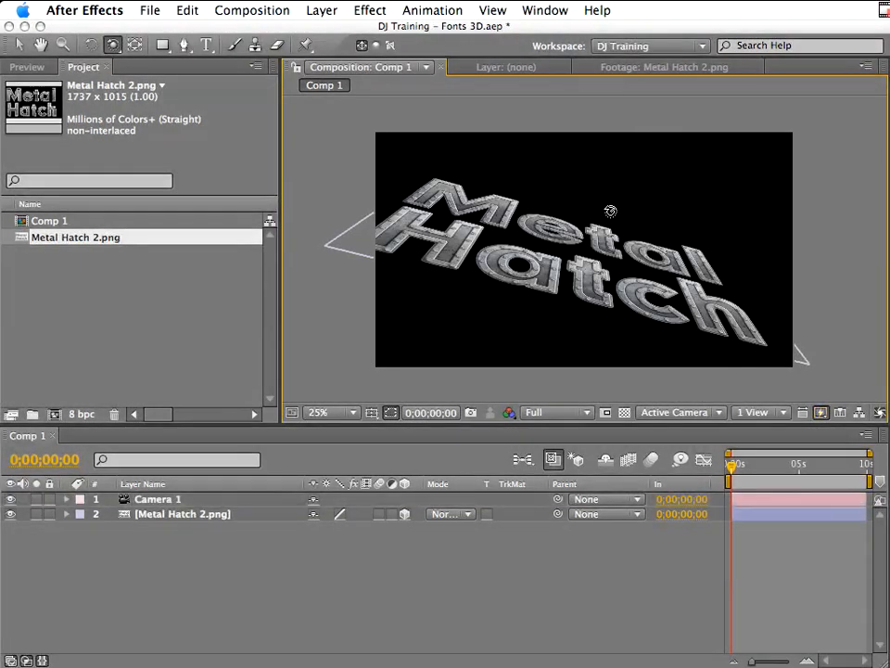
Step: Duplicate the Metal Hatch 2.png layer and parent the lower copy to the upper one
left_click(171, 520)
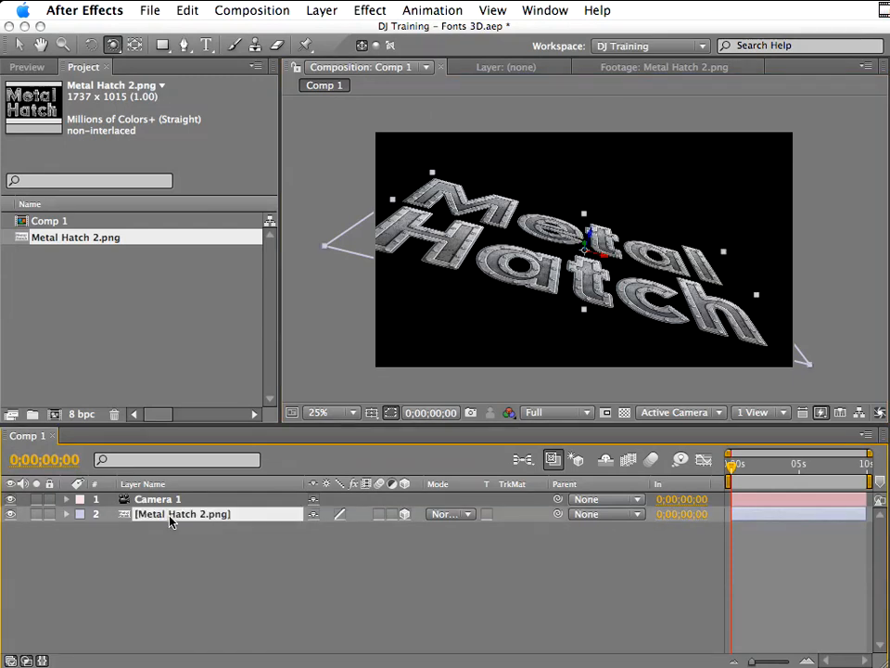
left_click(186, 9)
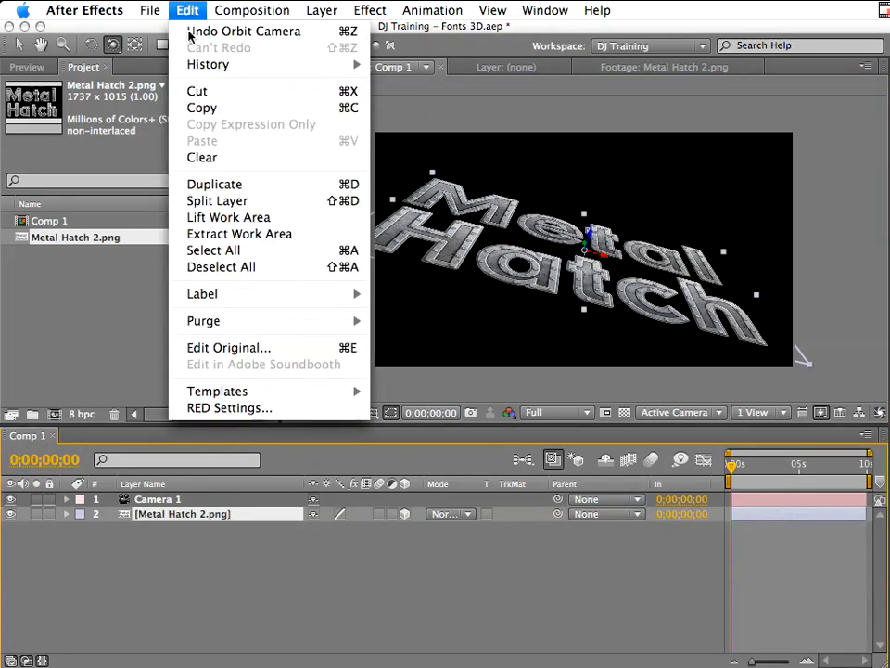
left_click(272, 185)
left_click(165, 529)
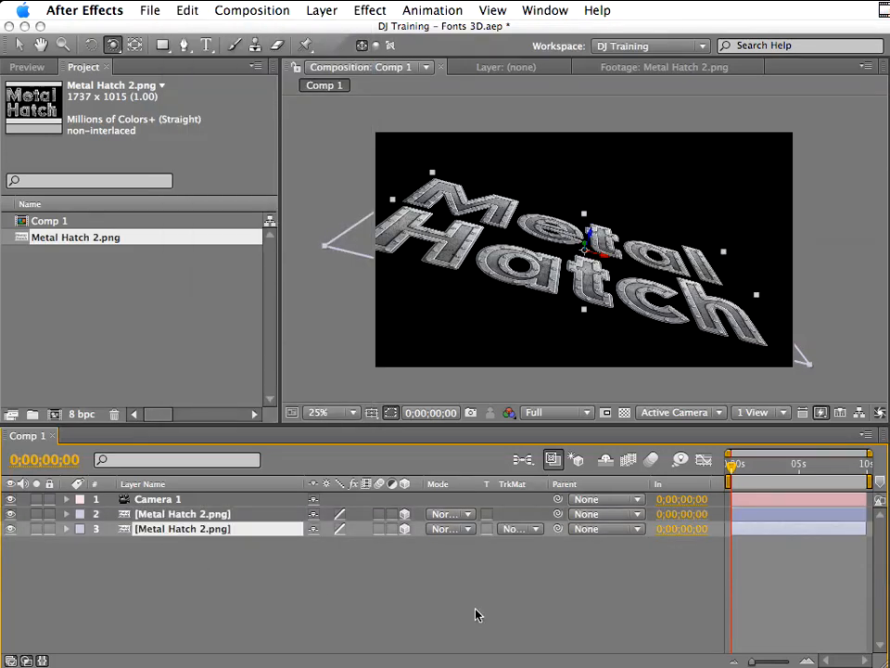
mouse_move(557, 529)
left_mouse_down()
mouse_move(469, 592)
mouse_move(213, 534)
mouse_move(197, 519)
left_mouse_up()
Step: Set the Z position of the lower Metal Hatch 2.png copy to 5
key("/")
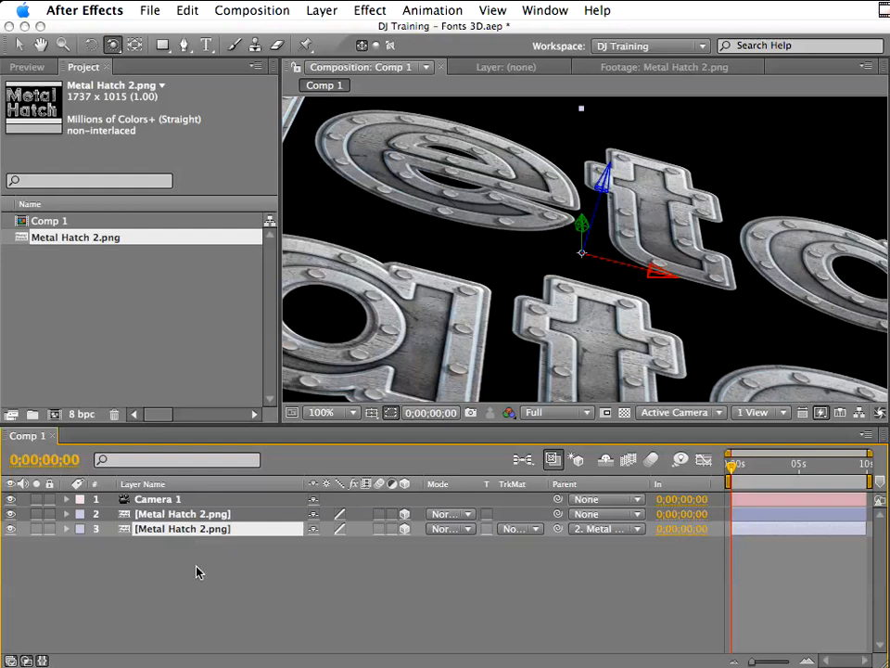
key("p")
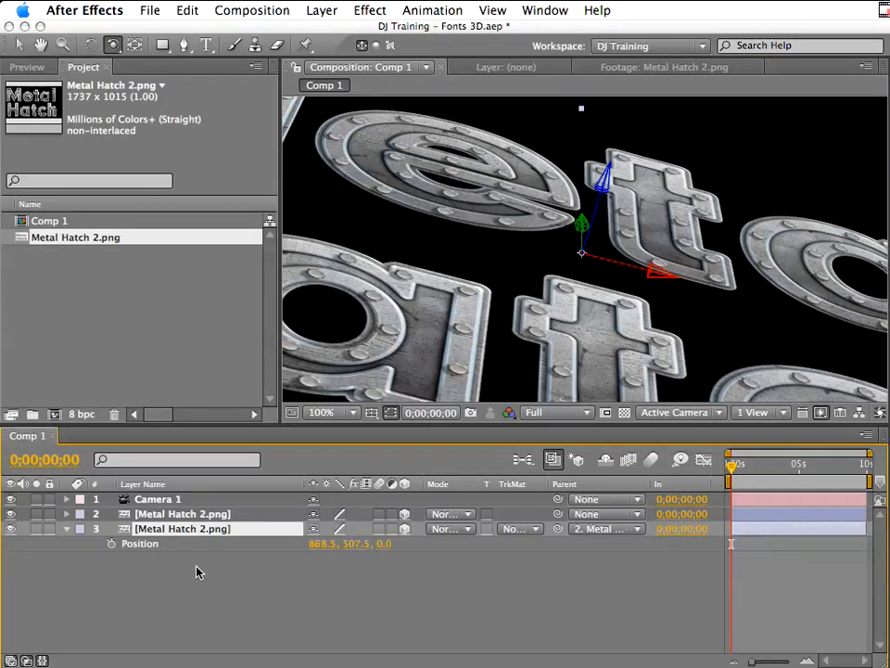
left_click(383, 545)
type("5")
key("Return")
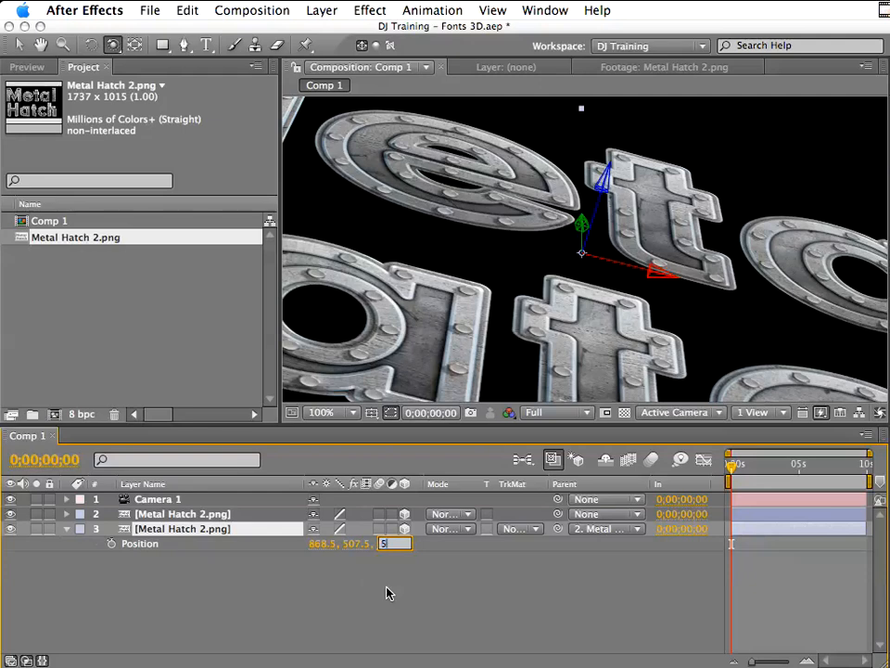
Step: Compare the lettering's edges up close with the offset lower copy hidden and shown
key(".")
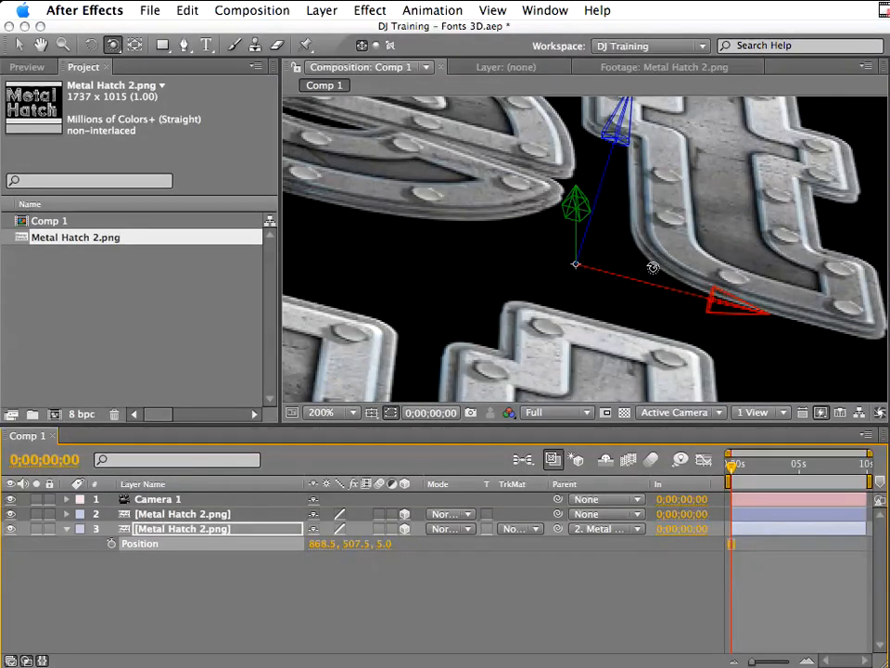
left_click(19, 44)
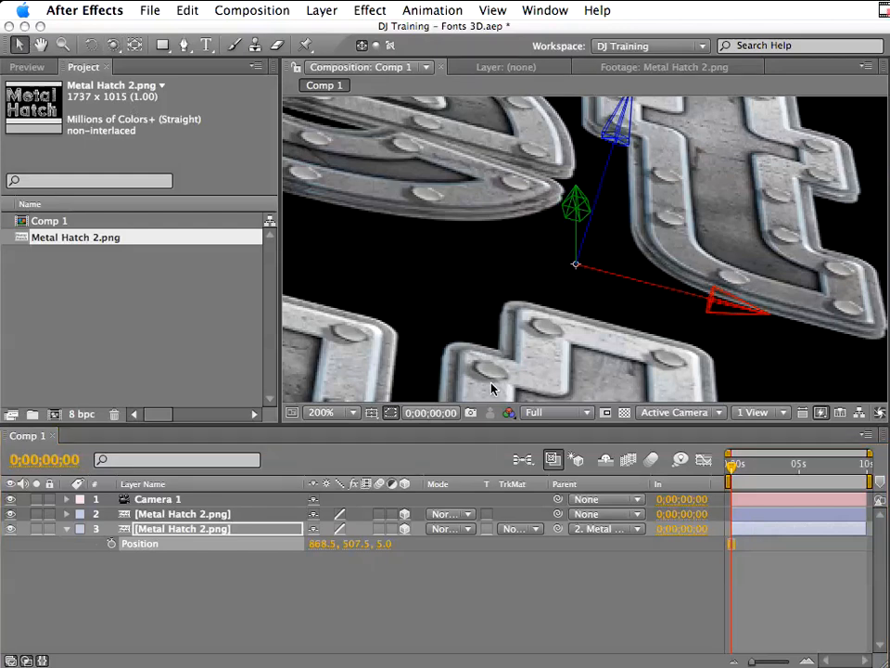
left_click(10, 530)
left_click(10, 530)
left_click(10, 530)
left_click(10, 529)
left_click(10, 530)
left_click(11, 529)
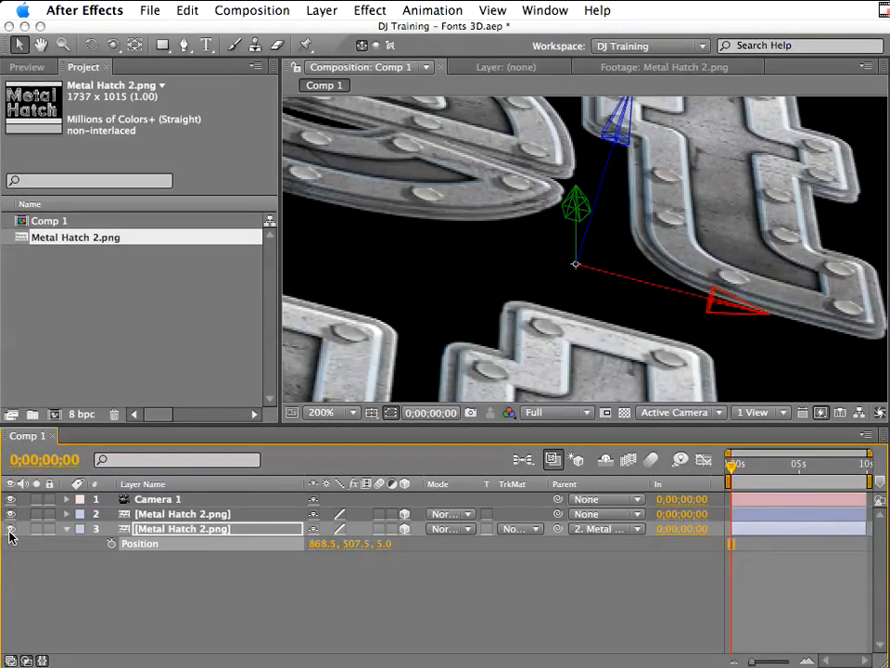
Step: Duplicate the offset lower copy and set the Z position of the bottom layer to 10
key("comma")
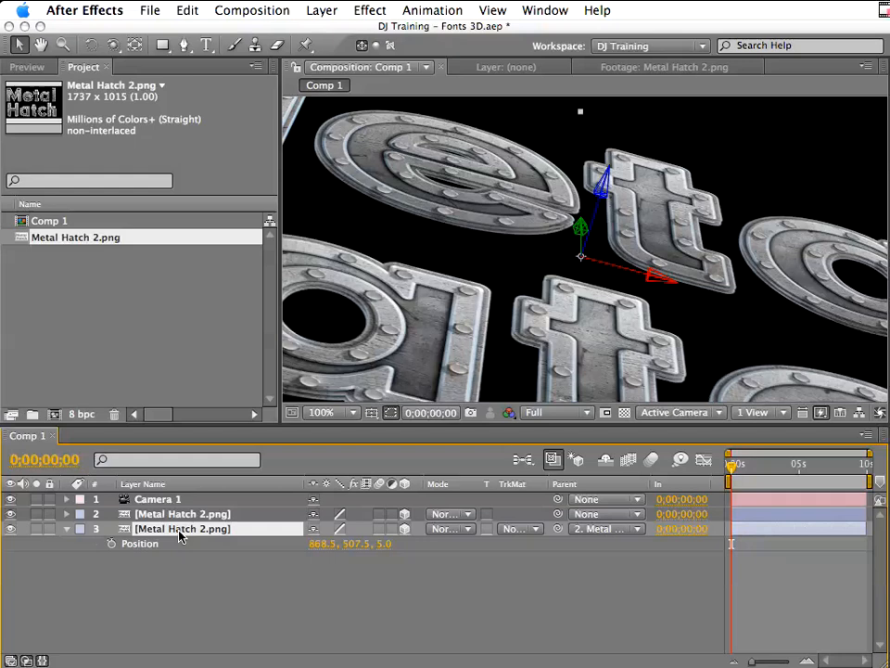
left_click(185, 10)
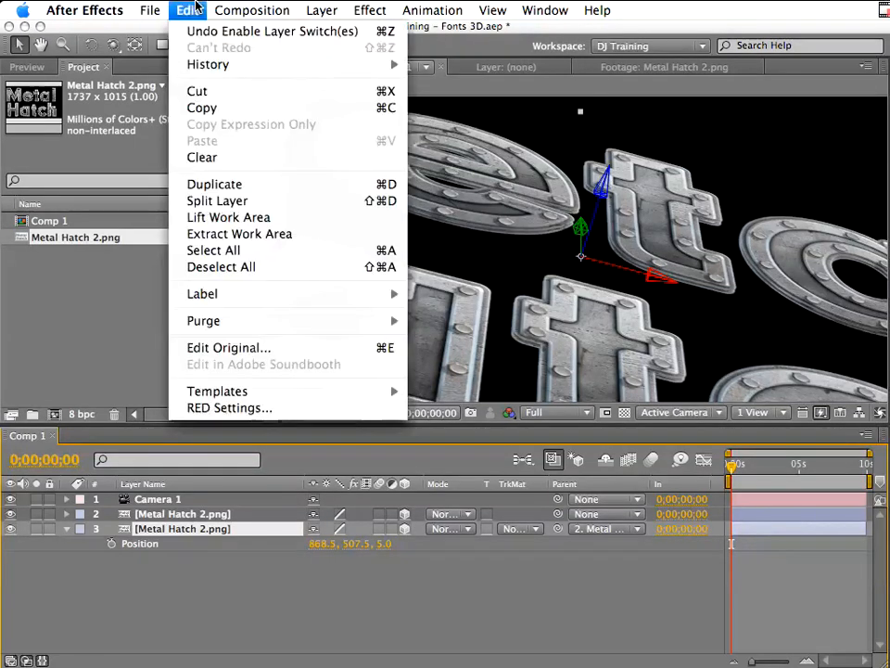
left_click(284, 188)
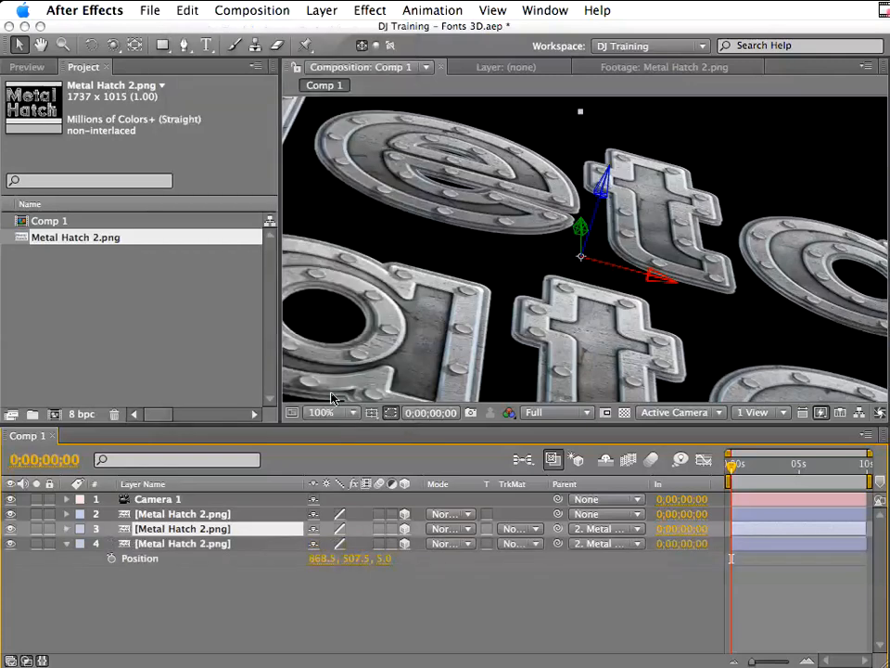
left_click(383, 559)
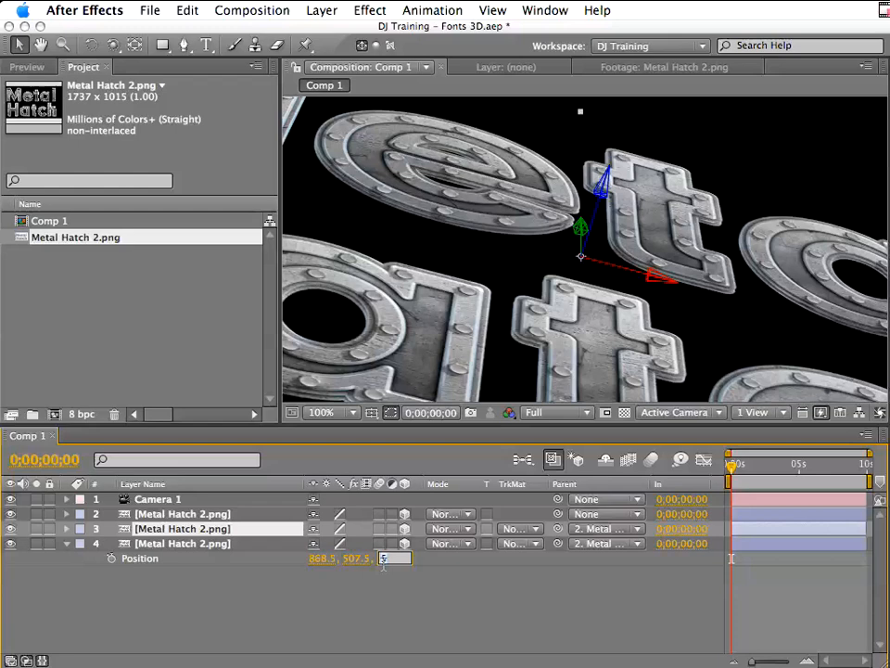
type("10")
key("Return")
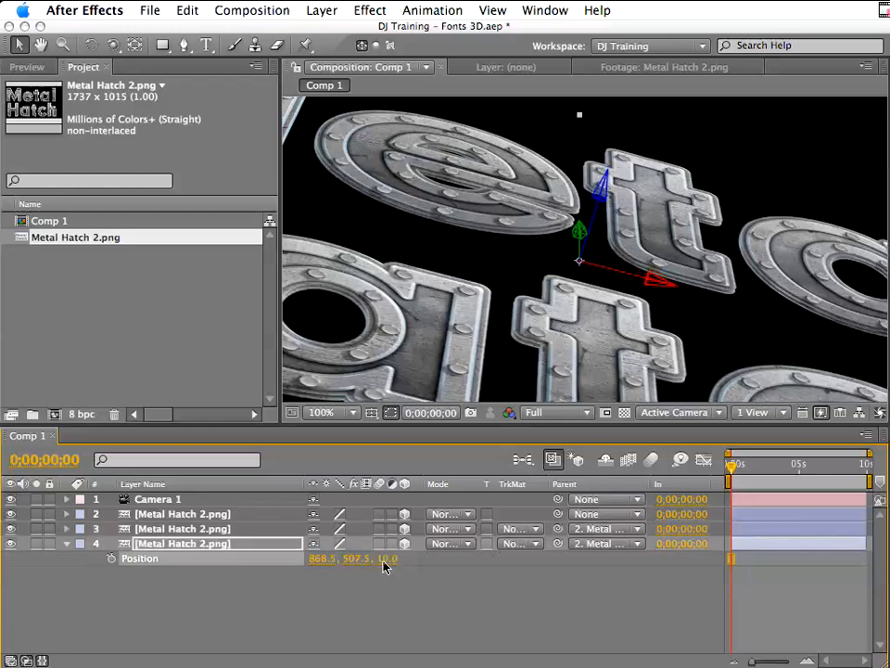
left_click(267, 609)
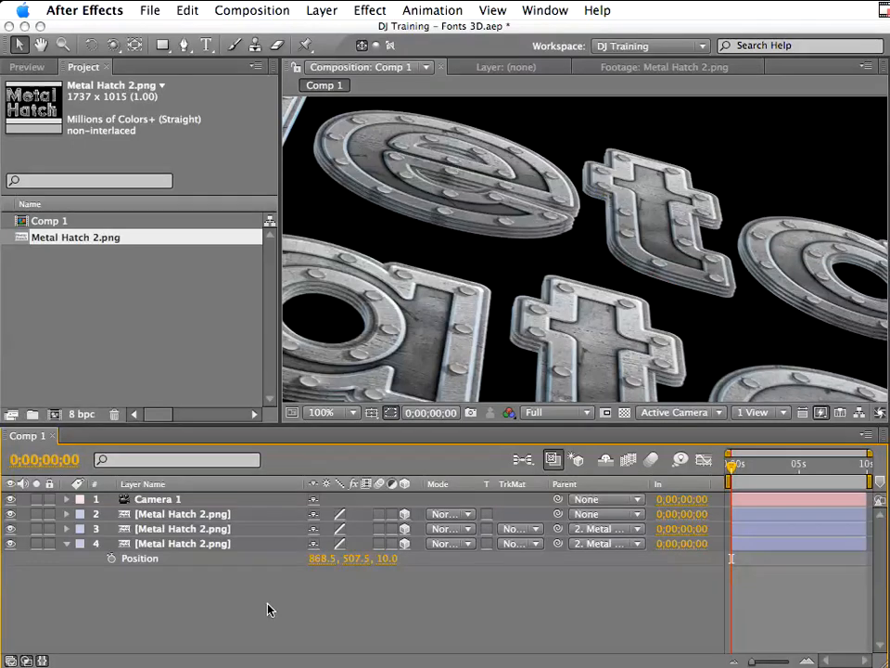
Step: Duplicate the bottom Metal Hatch 2.png layer and set the bottommost copy's Z position to 15
left_click(193, 549)
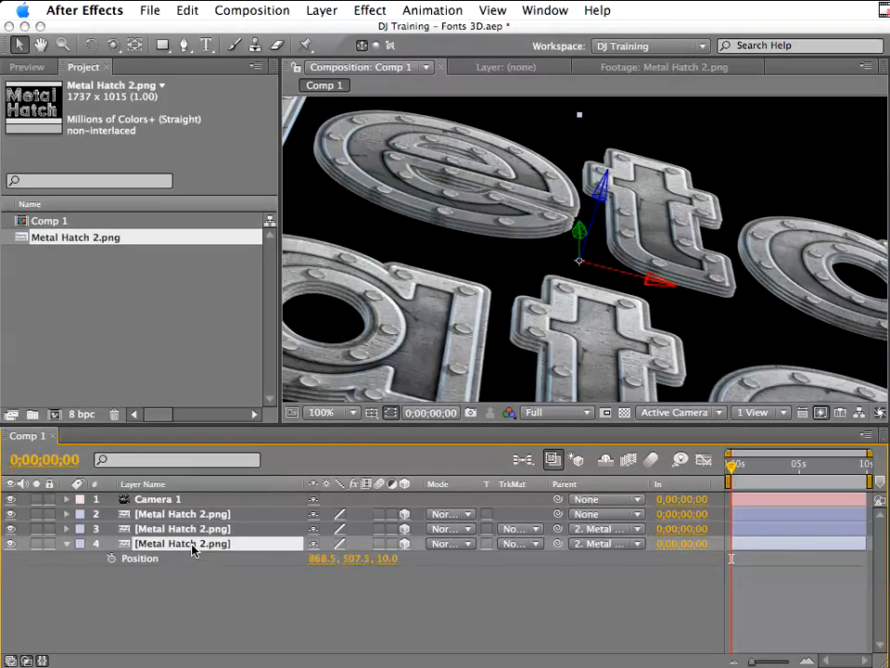
key("super+d")
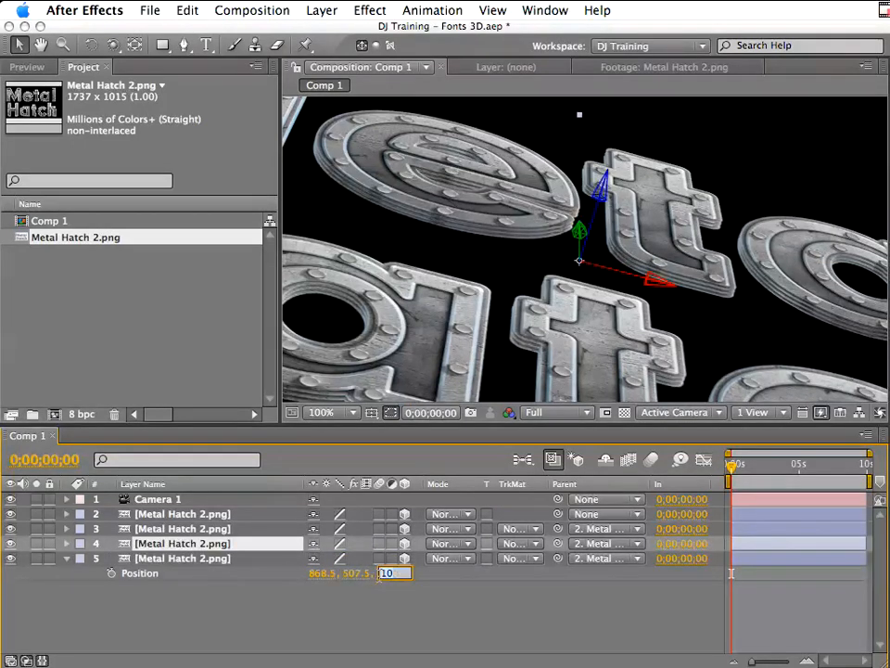
type("15")
key("Return")
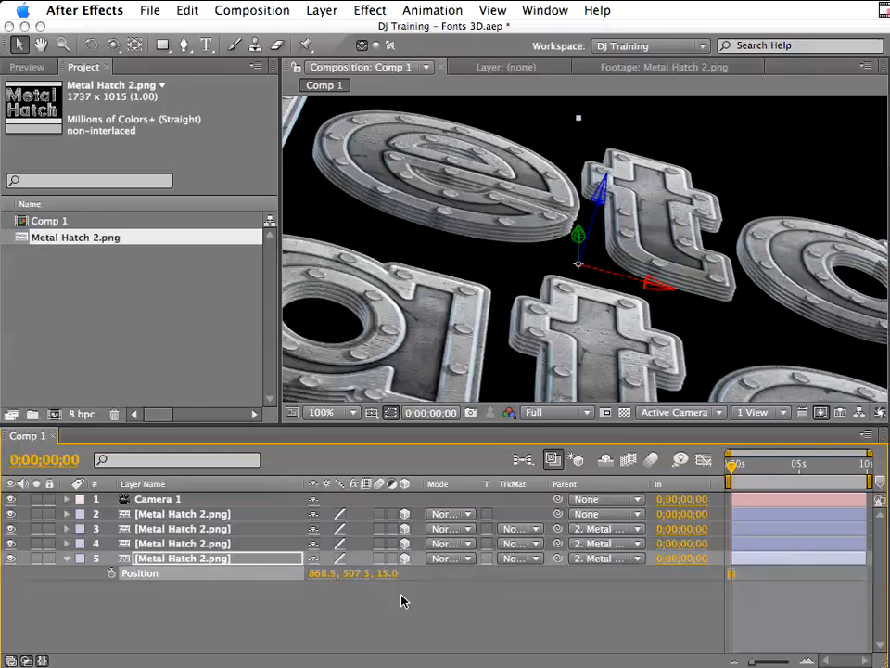
Step: Add another duplicate of the bottom lettering layer and set the lowest layer's Z position to 20
key("super+d")
left_click(388, 588)
type("20")
key("Return")
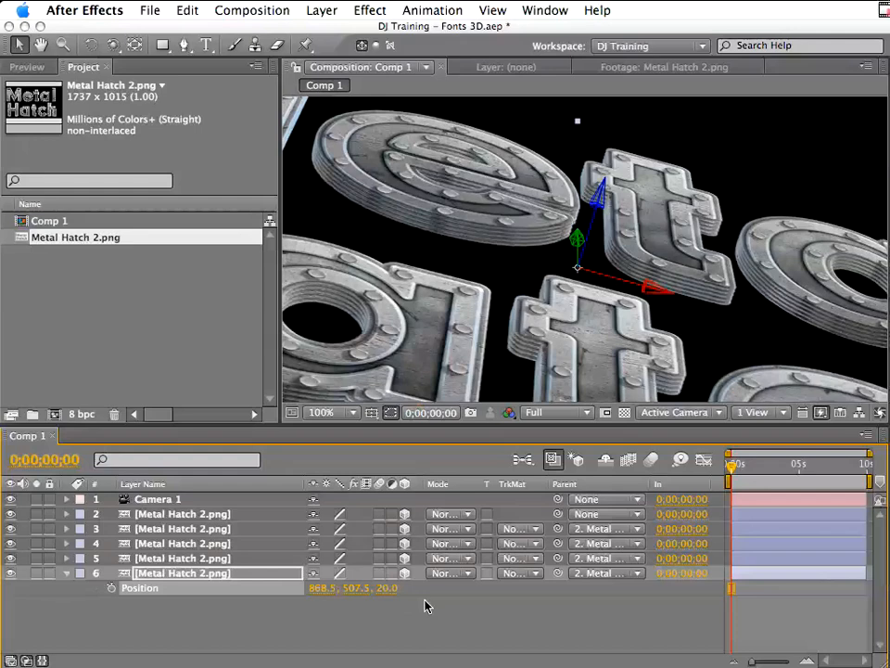
Step: Duplicate the bottom Metal Hatch 2.png layer once more and set the lowest copy's Z position to 25
key("super+d")
left_click(387, 603)
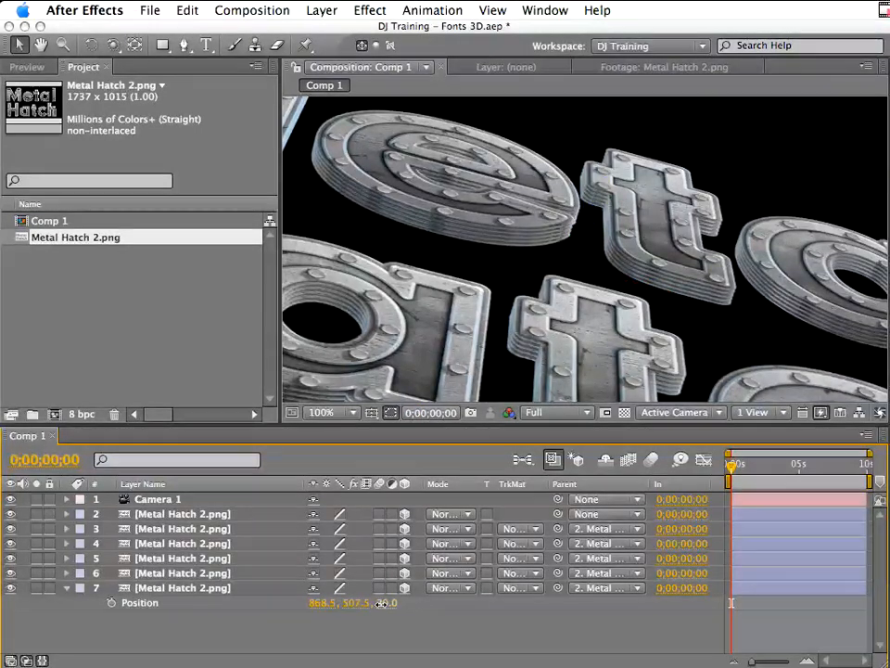
type("25")
key("Return")
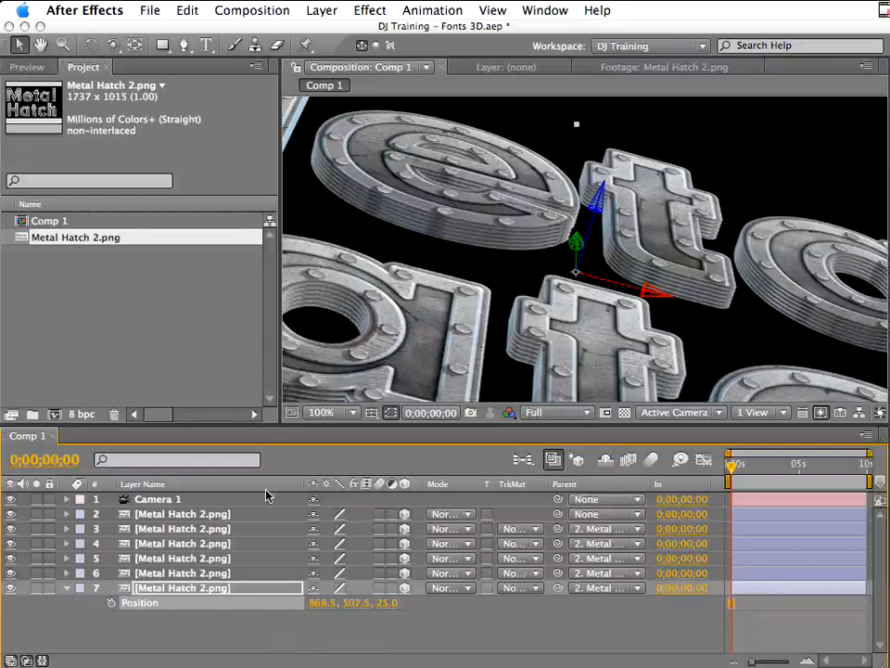
Step: Orbit the camera around the stacked lettering to examine its depth from several angles
left_click(114, 46)
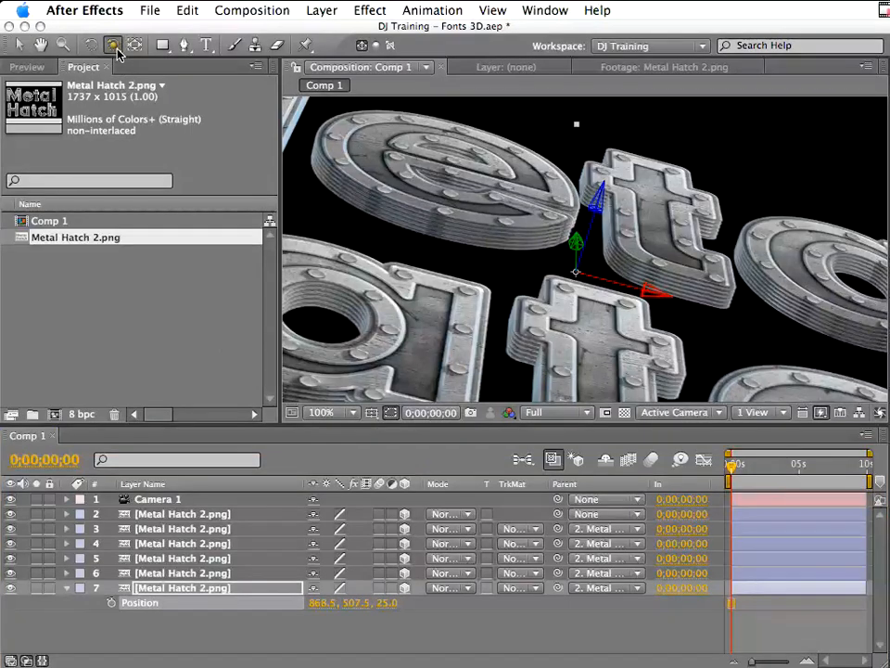
mouse_move(429, 204)
left_mouse_down()
mouse_move(431, 278)
mouse_move(446, 324)
mouse_move(519, 371)
mouse_move(557, 380)
mouse_move(510, 328)
mouse_move(498, 356)
mouse_move(428, 348)
mouse_move(487, 320)
mouse_move(547, 316)
mouse_move(557, 273)
mouse_move(531, 297)
mouse_move(485, 303)
mouse_move(656, 294)
mouse_move(537, 298)
left_mouse_up()
key("comma")
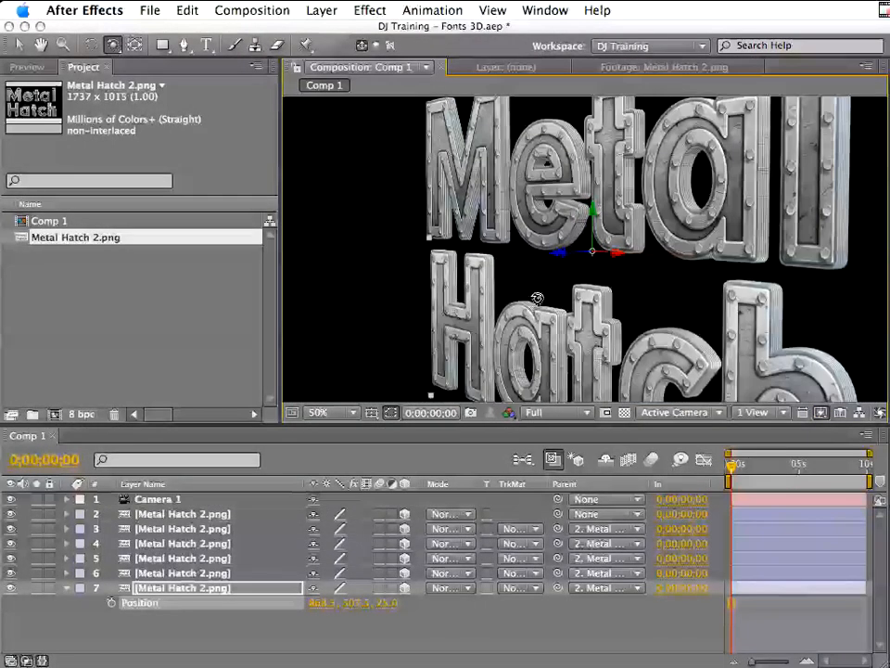
left_click_drag(664, 304, 657, 256)
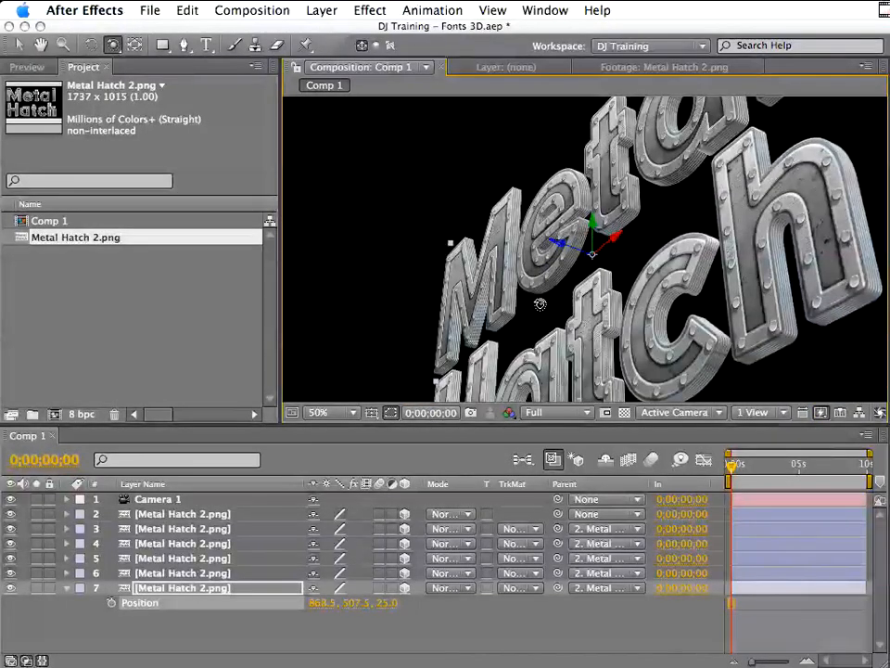
mouse_move(517, 316)
left_mouse_down()
mouse_move(716, 372)
mouse_move(791, 380)
left_mouse_up()
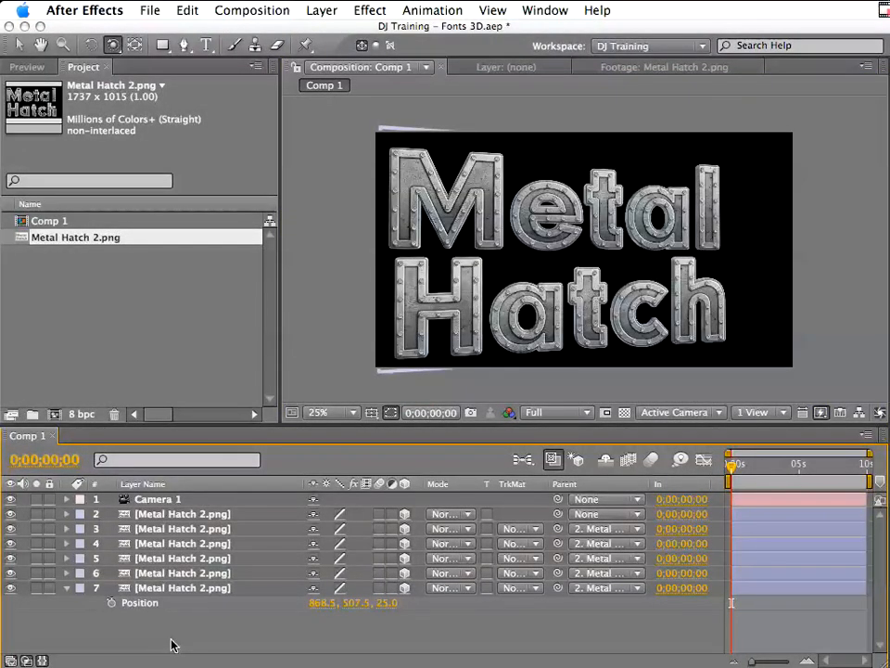
Step: Mark the five lower Metal Hatch 2.png copies as shy and toggle hiding of shy layers on and off
left_click(313, 529)
left_click(314, 543)
left_click(313, 559)
left_click(314, 573)
left_click(608, 461)
left_click(607, 460)
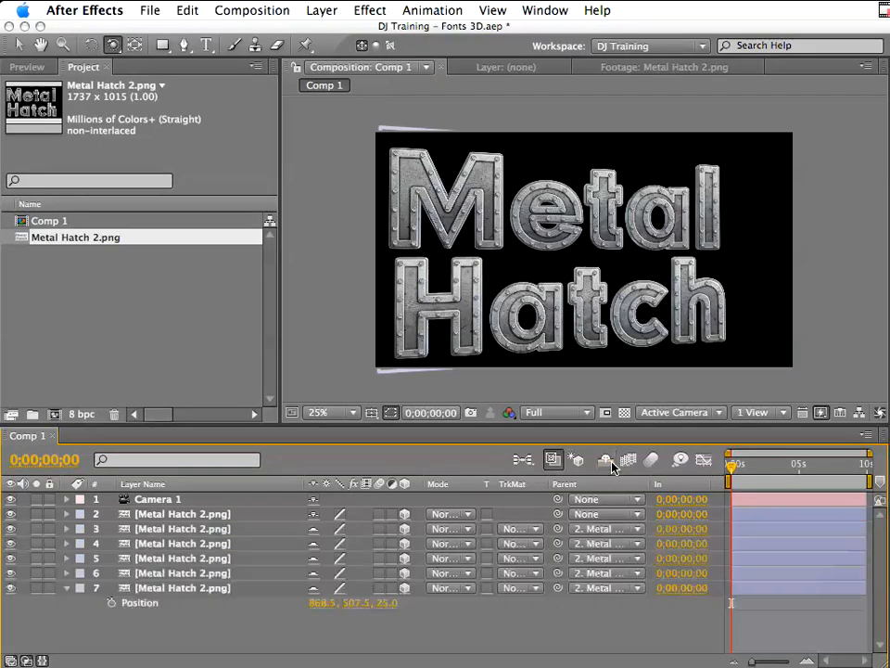
Step: Compare the lettering with the three lowest copies hidden and shown
left_click(12, 588)
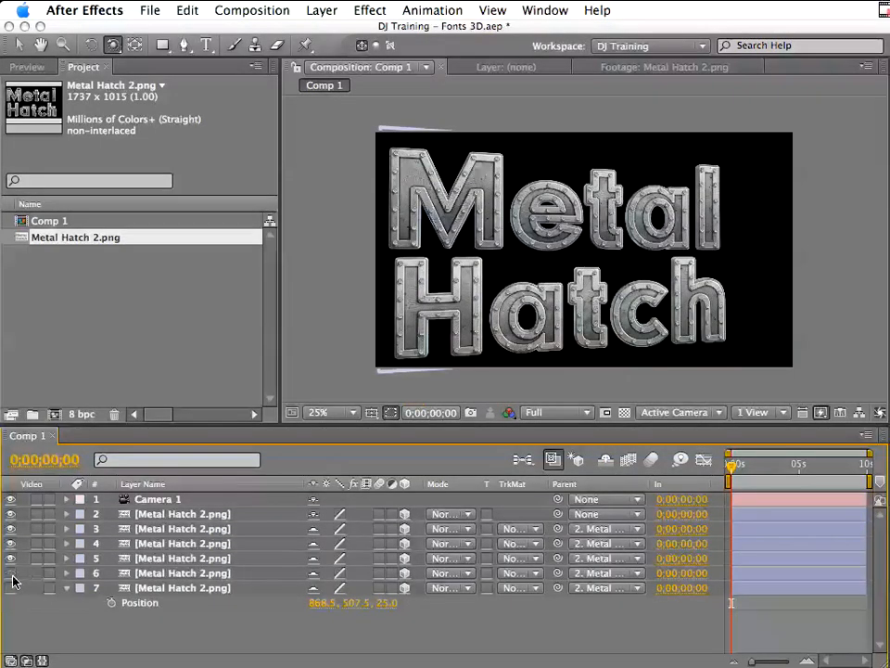
left_click(11, 558)
left_click(11, 573)
left_click(11, 588)
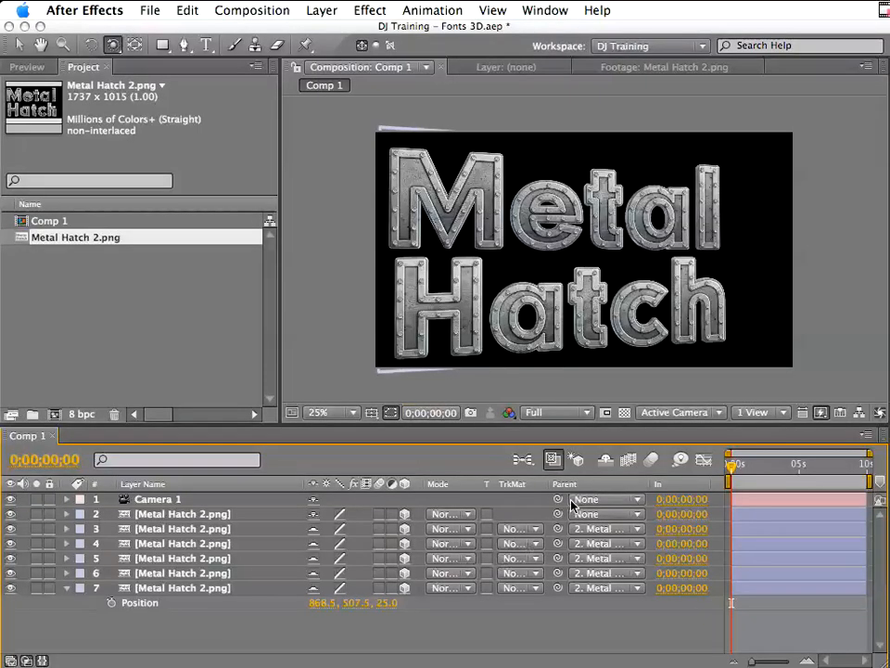
Step: Hide the shy layers from the timeline and orbit the camera to examine the layer stack's edges up close and side-on
left_click(605, 459)
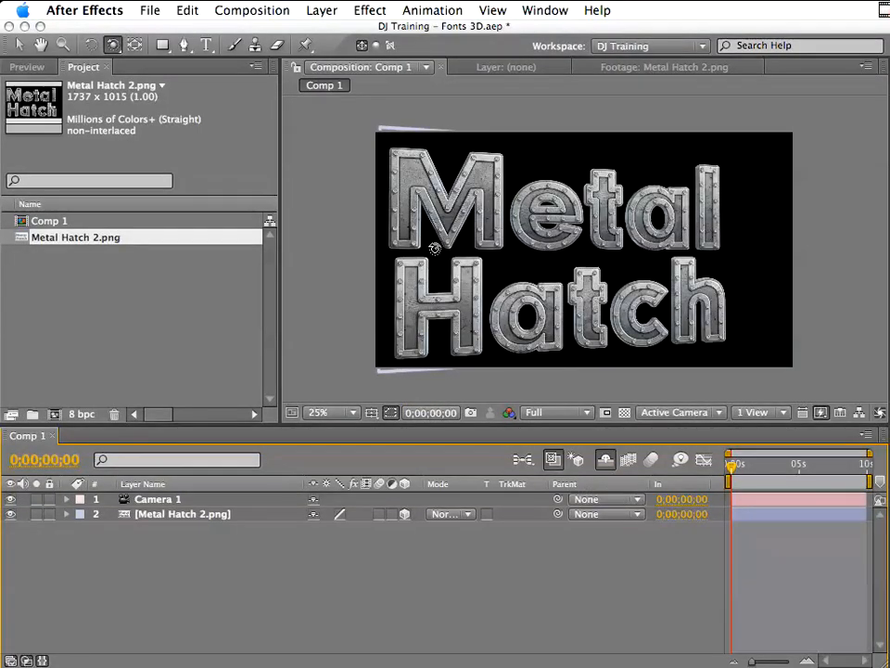
left_click_drag(548, 248, 579, 207)
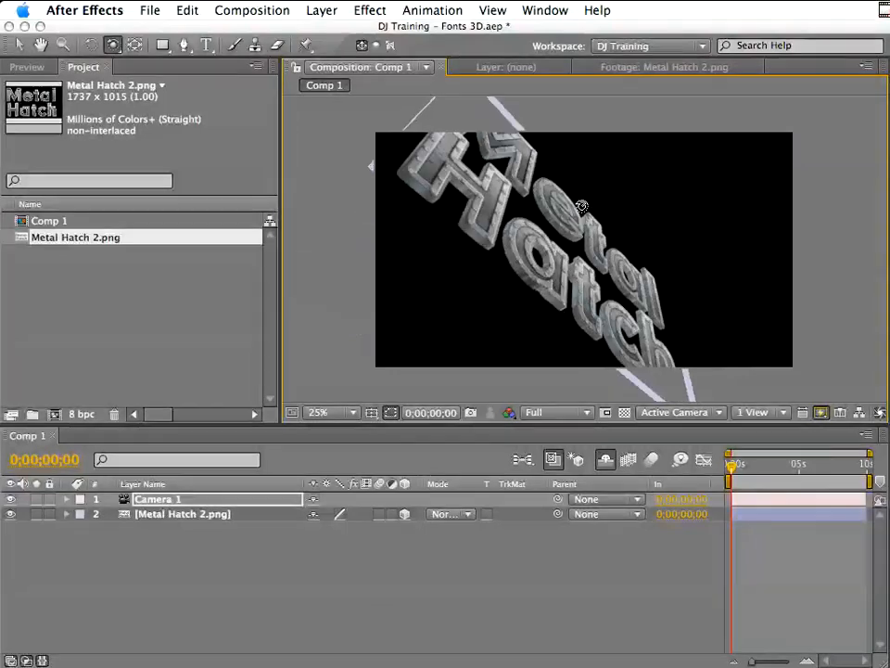
scroll(583, 212, "up", 2)
scroll(583, 202, "up", 2)
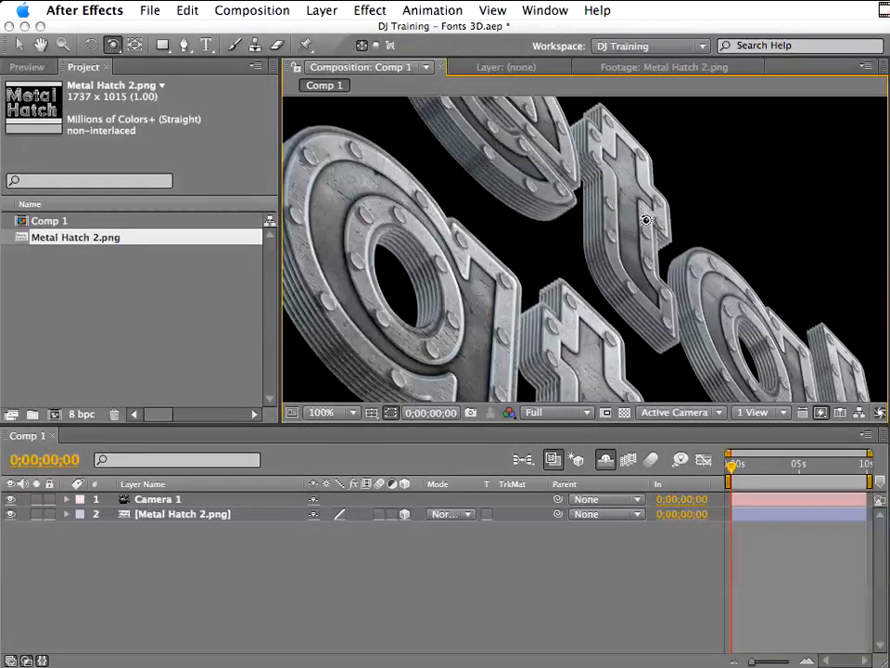
mouse_move(646, 223)
left_mouse_down()
mouse_move(657, 198)
mouse_move(707, 153)
mouse_move(745, 150)
left_mouse_up()
mouse_move(748, 149)
left_mouse_down()
mouse_move(755, 144)
mouse_move(716, 164)
left_mouse_up()
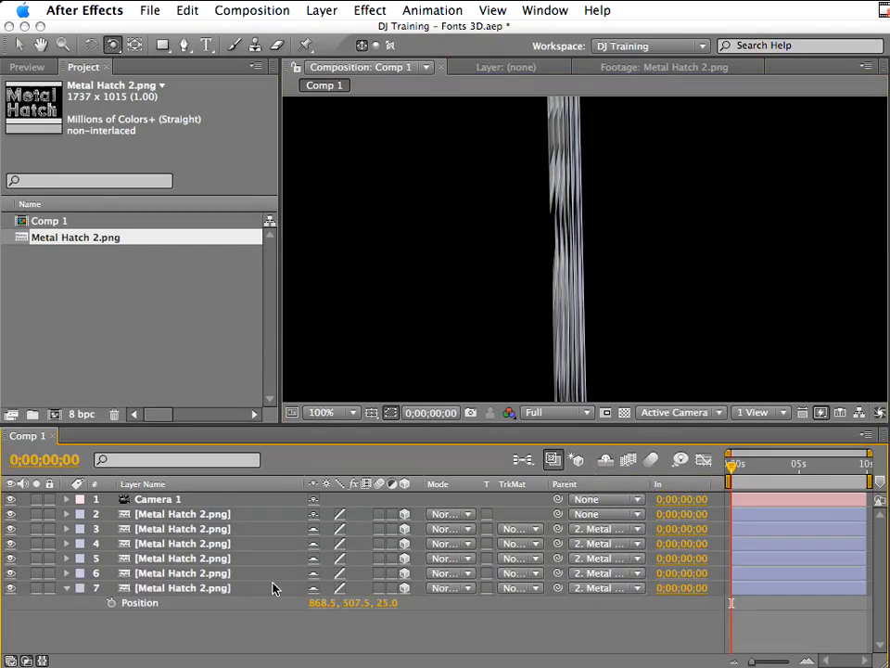
Step: Delete the five lower Metal Hatch 2.png copies and orbit the camera back to an angled view of the lettering
left_click(177, 534)
left_click(169, 588, "shift")
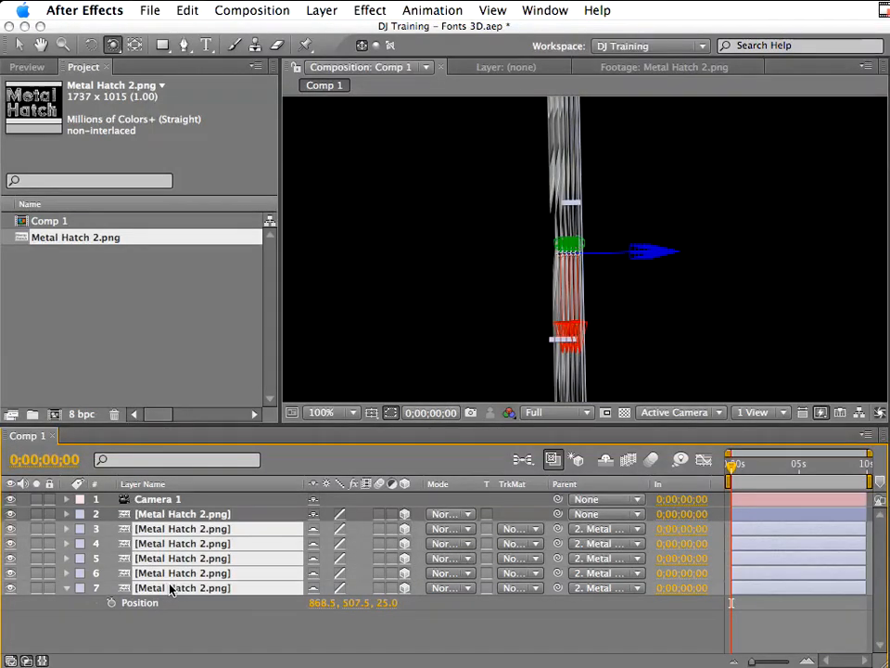
key("Delete")
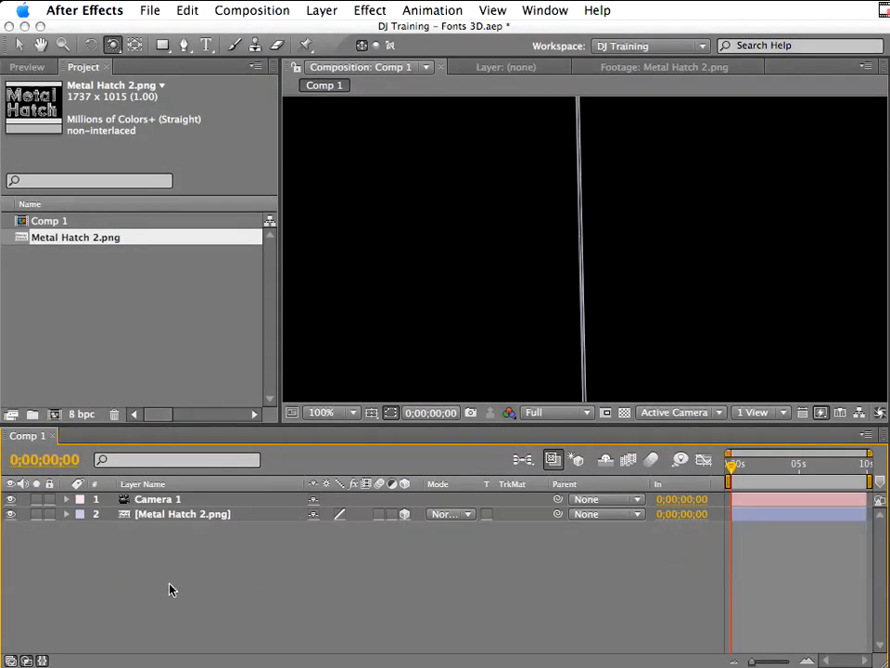
left_click_drag(661, 259, 441, 391)
left_click(281, 544)
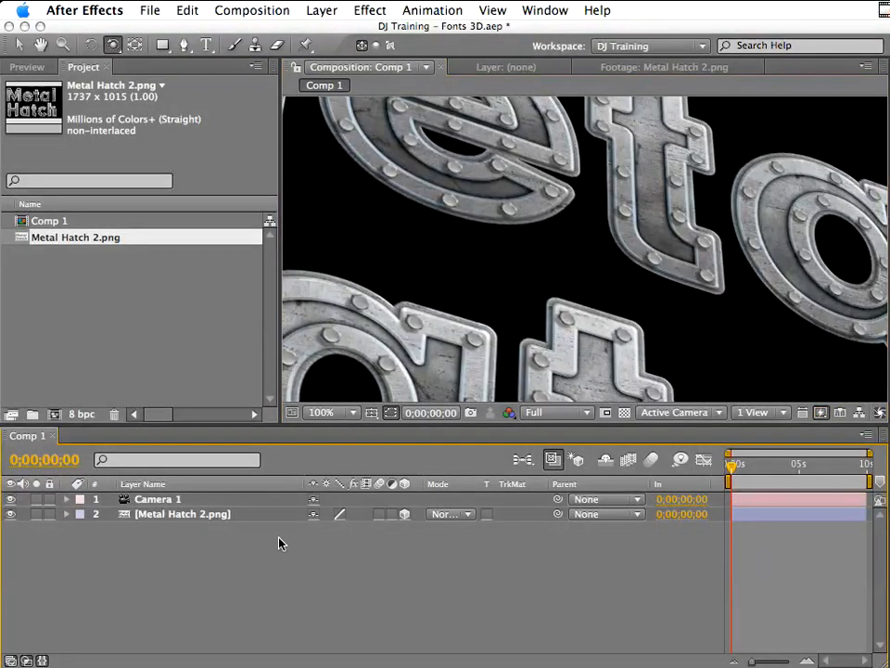
Step: Add the expression position+[0,0,(index-1)*1] to the Position of the remaining Metal Hatch 2.png layer
left_click(190, 520)
key("p")
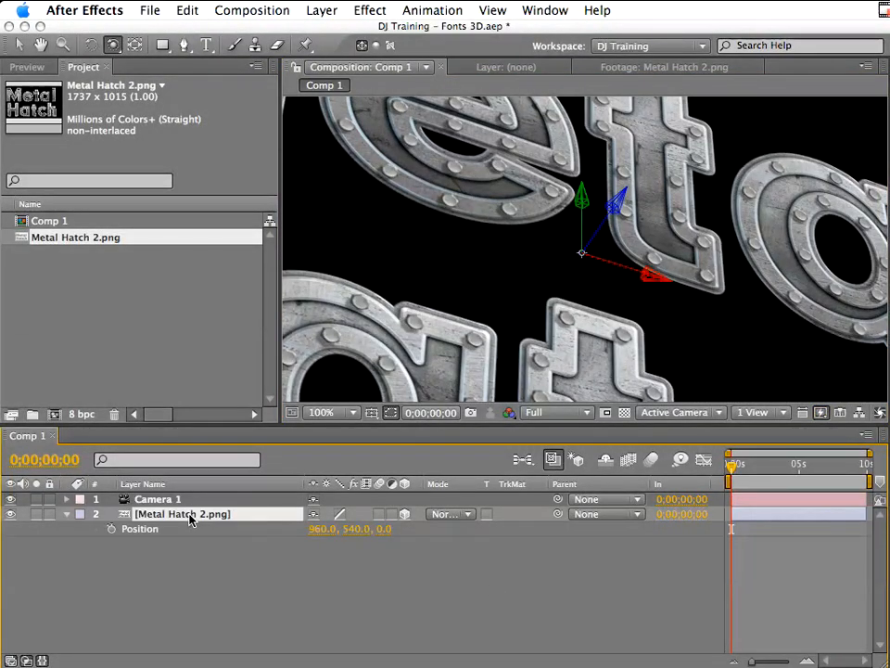
left_click(112, 530, "alt")
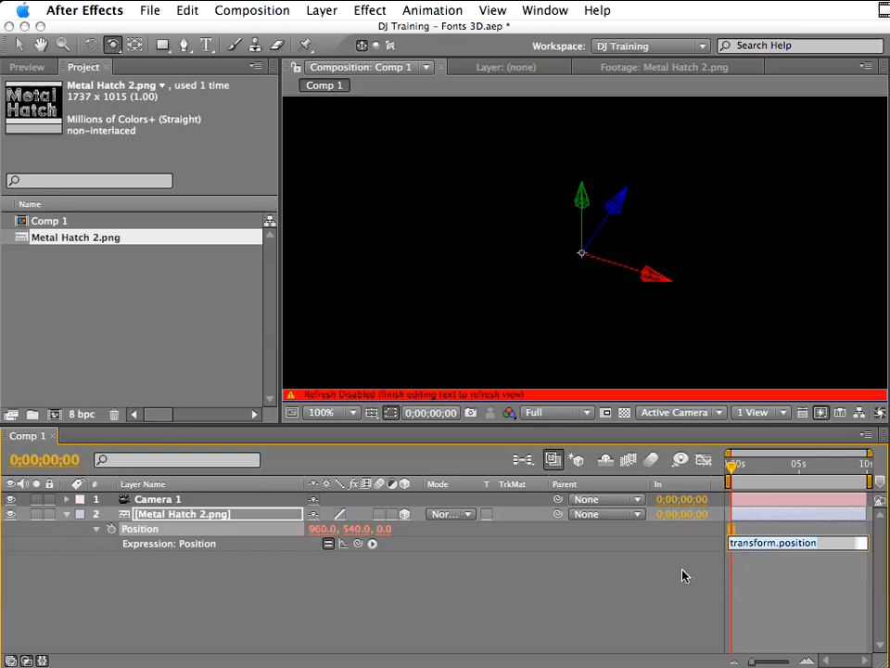
type("position")
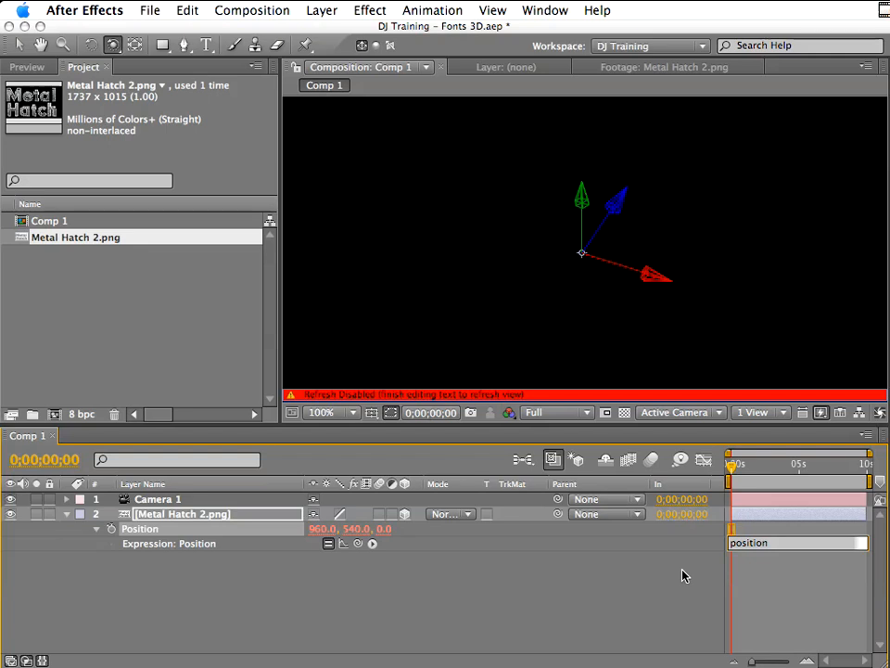
type("+[0,0")
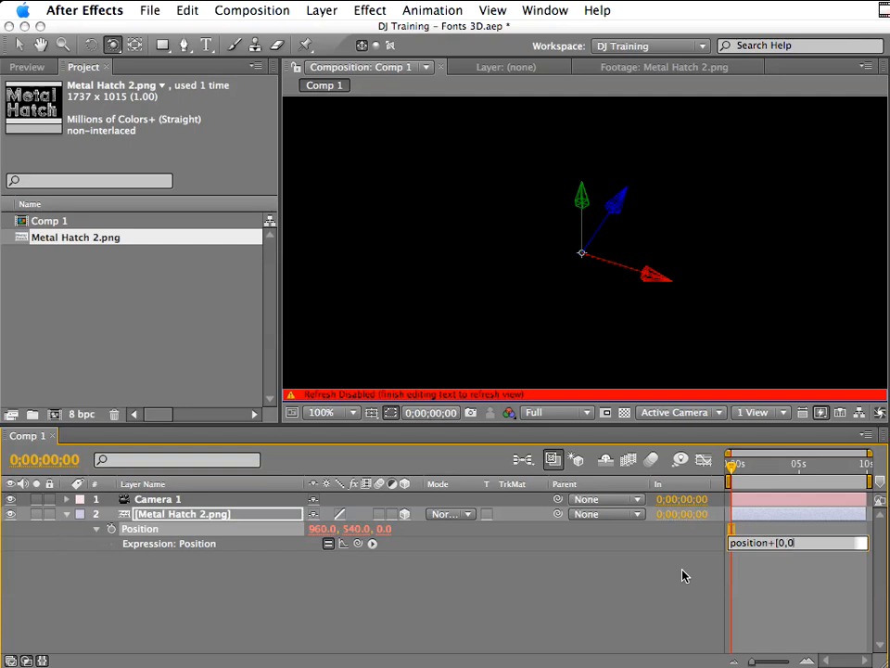
type(",0")
type("index-1)*1]")
left_click(338, 622)
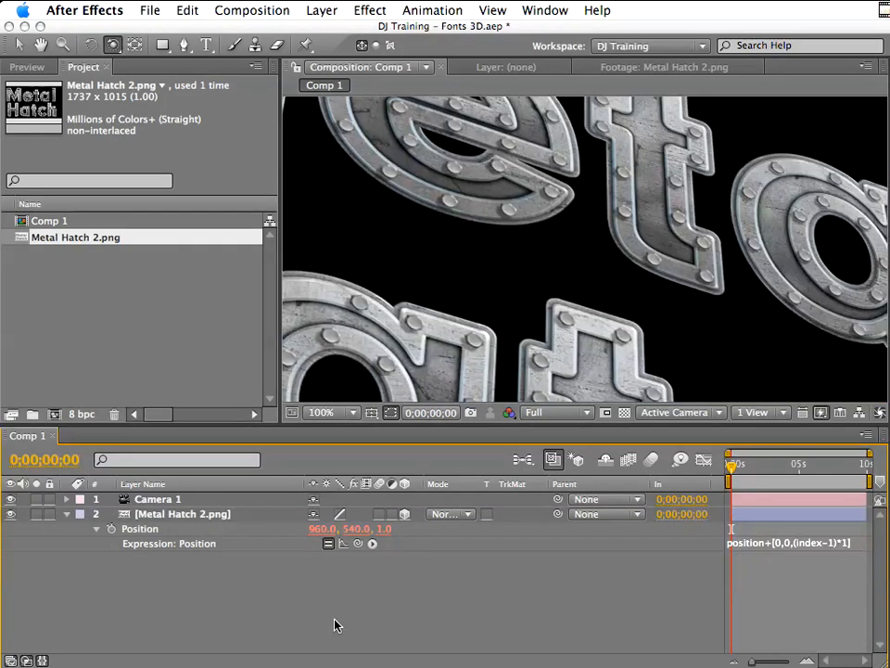
Step: Duplicate the Metal Hatch 2.png layer, with the lower copy set to shy, and parent that copy to the upper one
left_click(194, 516)
key("super+d")
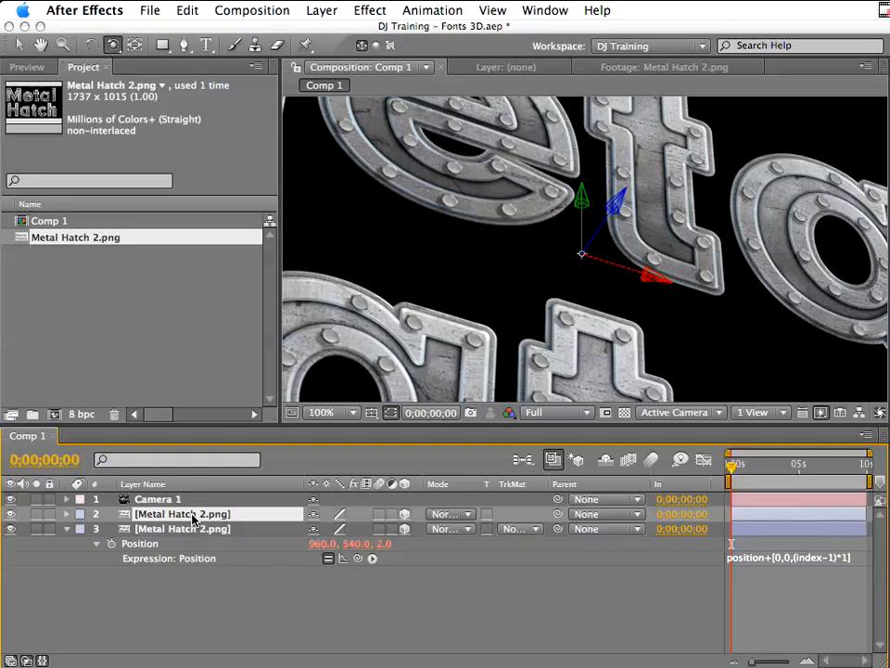
key("period")
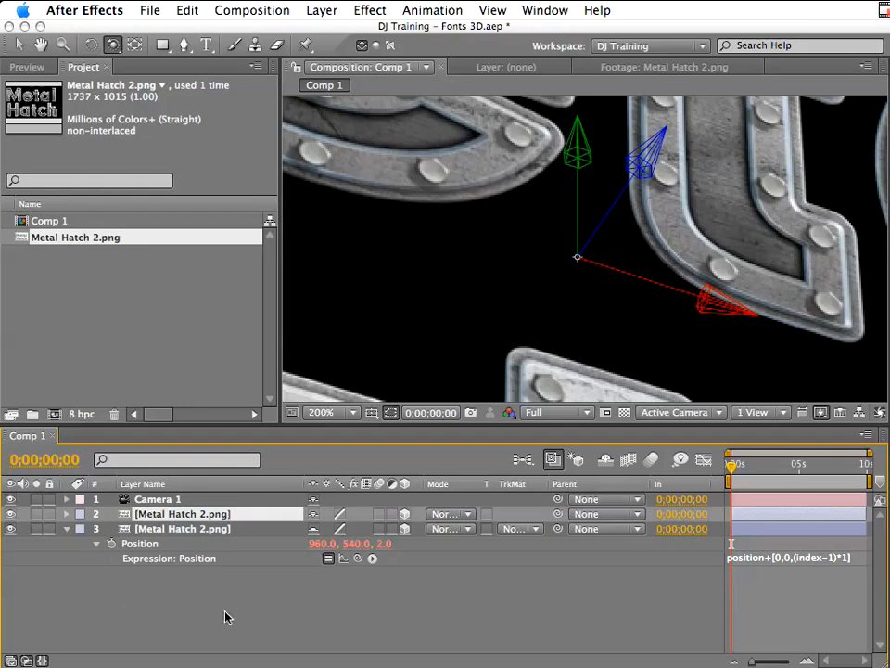
left_click_drag(560, 528, 158, 514)
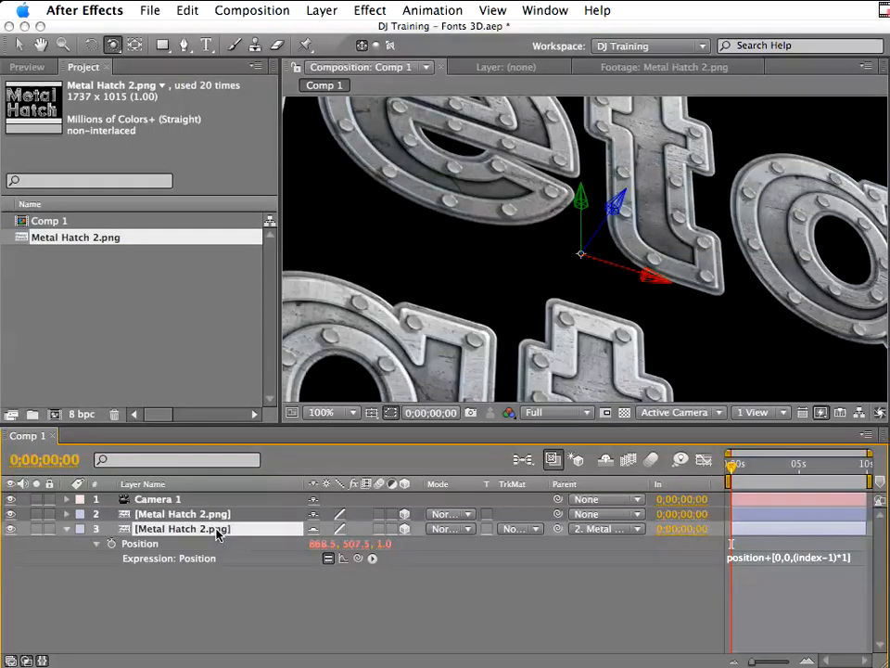
Step: Duplicate the parented lower lettering layer repeatedly to thicken the letters, and hide the shy copies from the timeline
key("ctrl+d")
key("ctrl+d")
key("ctrl+d")
key("ctrl+d")
key("ctrl+d")
key("ctrl+d")
key("ctrl+d")
key("ctrl+d")
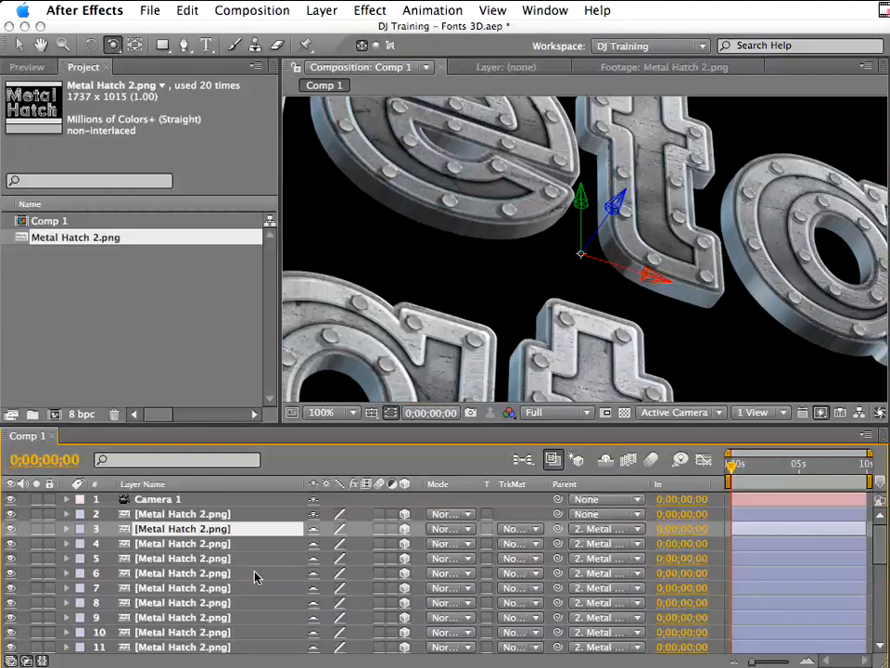
left_click(605, 460)
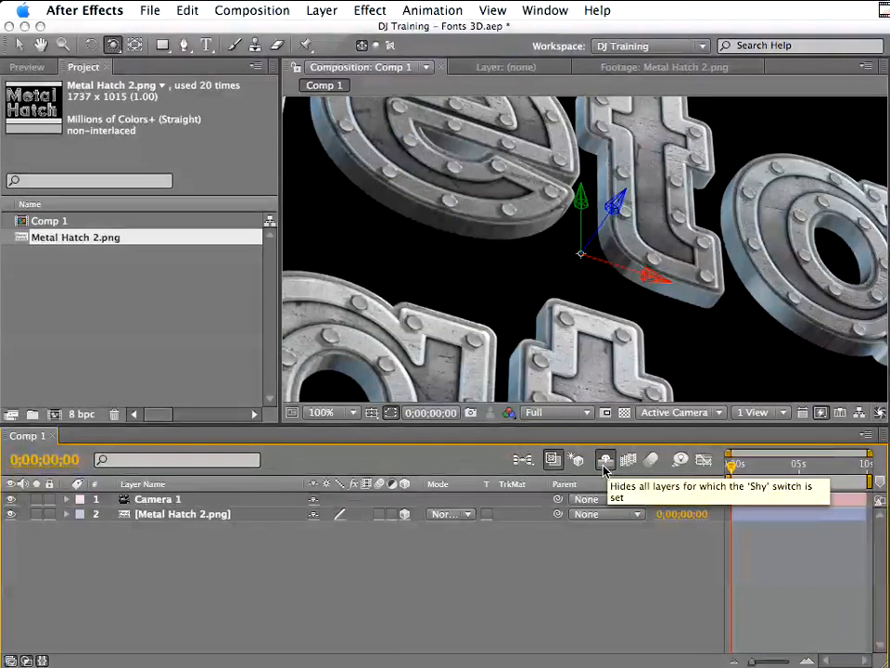
Step: Orbit the camera around the thickened Metal Hatch lettering to examine its sides up close and from farther out
left_click_drag(514, 241, 646, 346)
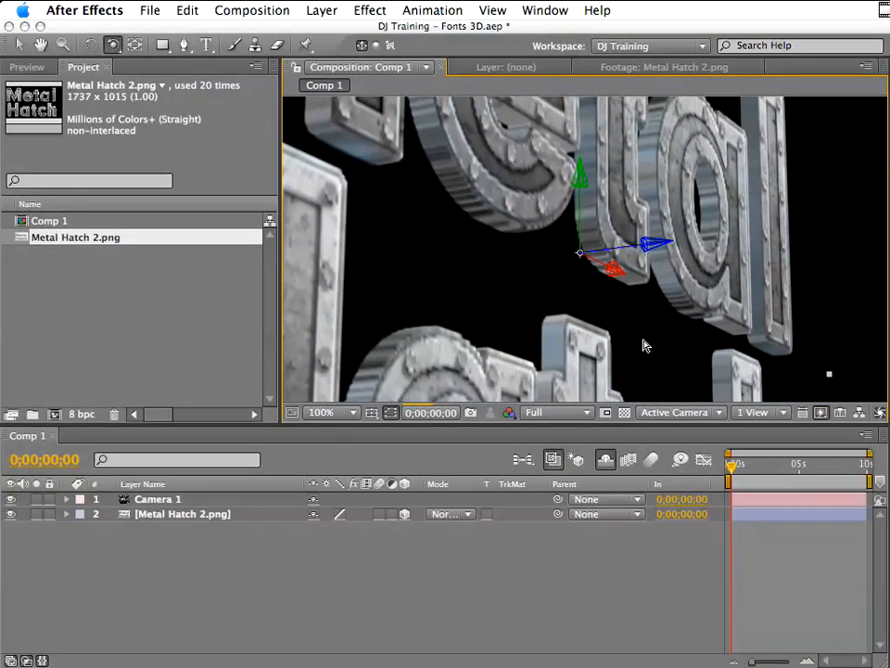
left_click_drag(642, 346, 525, 135)
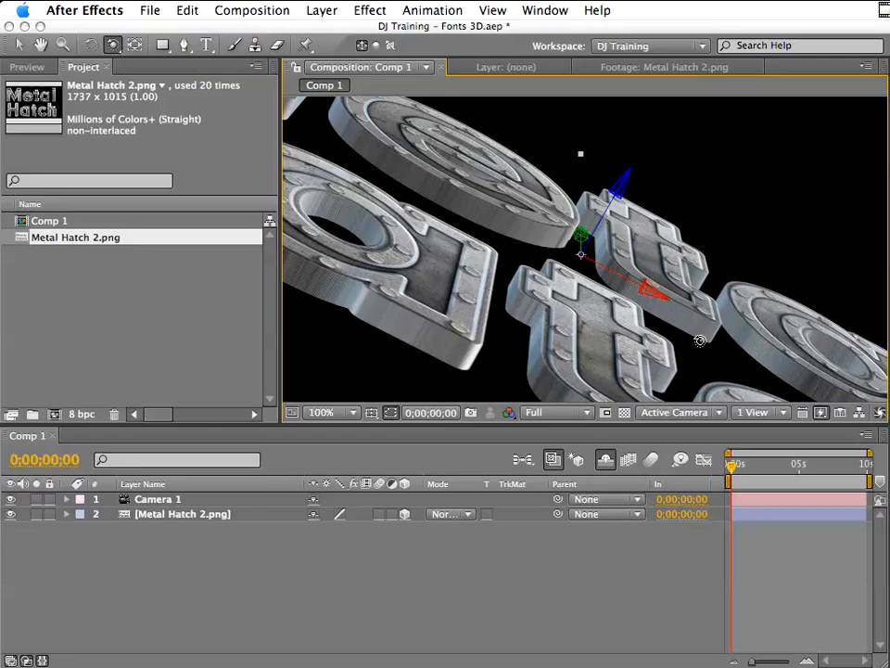
left_click_drag(497, 258, 647, 407)
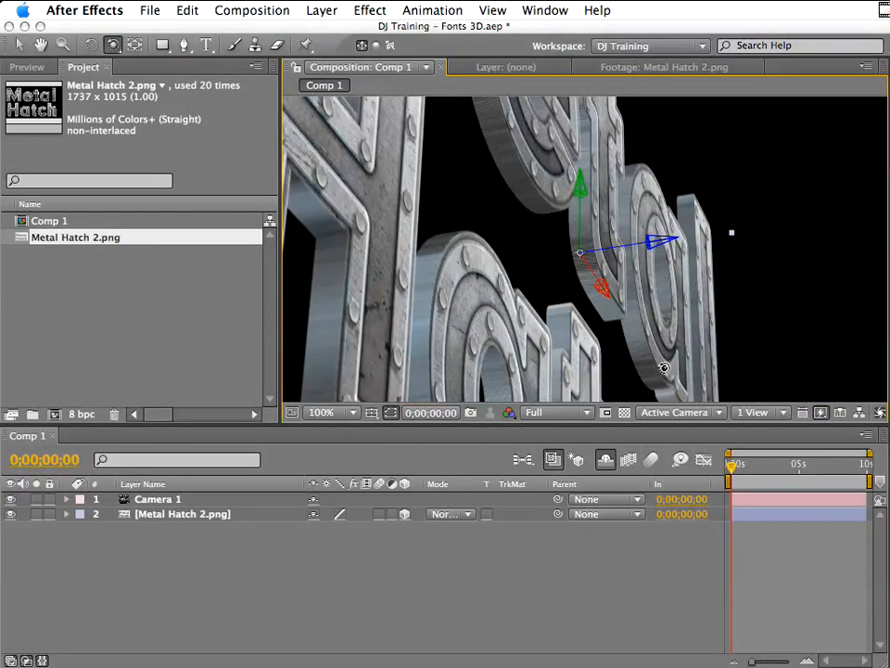
key("comma")
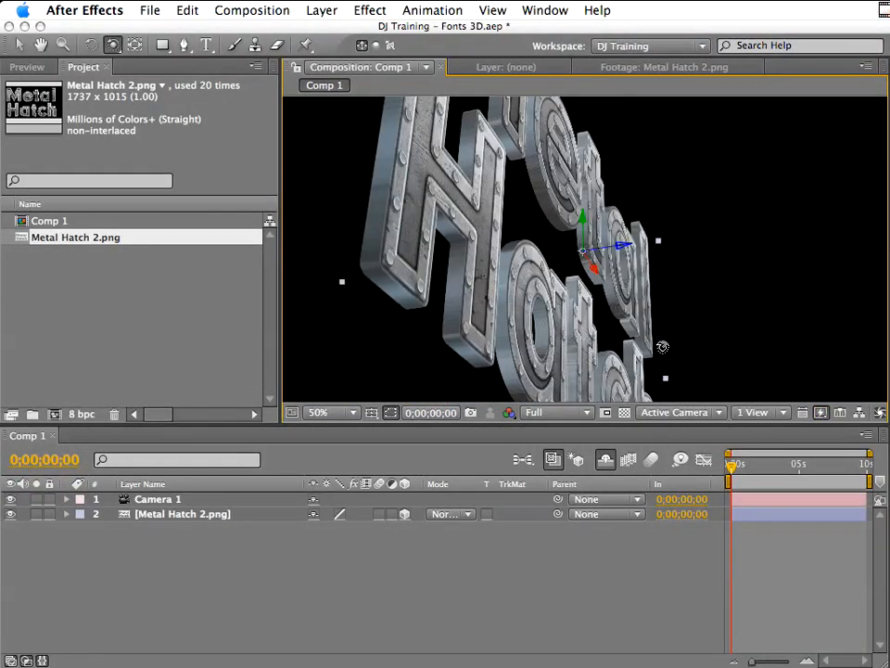
mouse_move(655, 338)
left_mouse_down()
mouse_move(635, 351)
mouse_move(432, 363)
left_mouse_up()
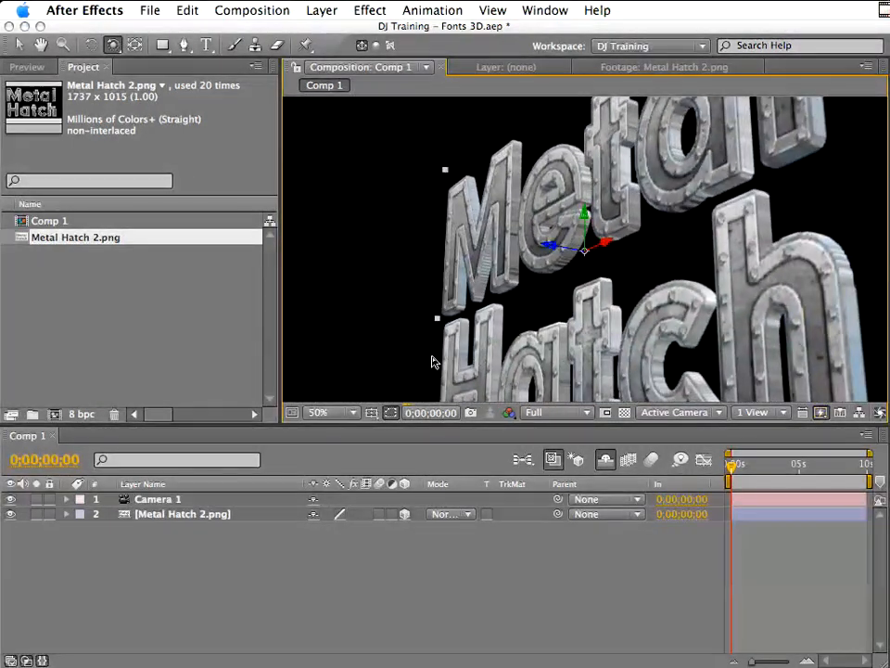
left_click_drag(432, 363, 432, 355)
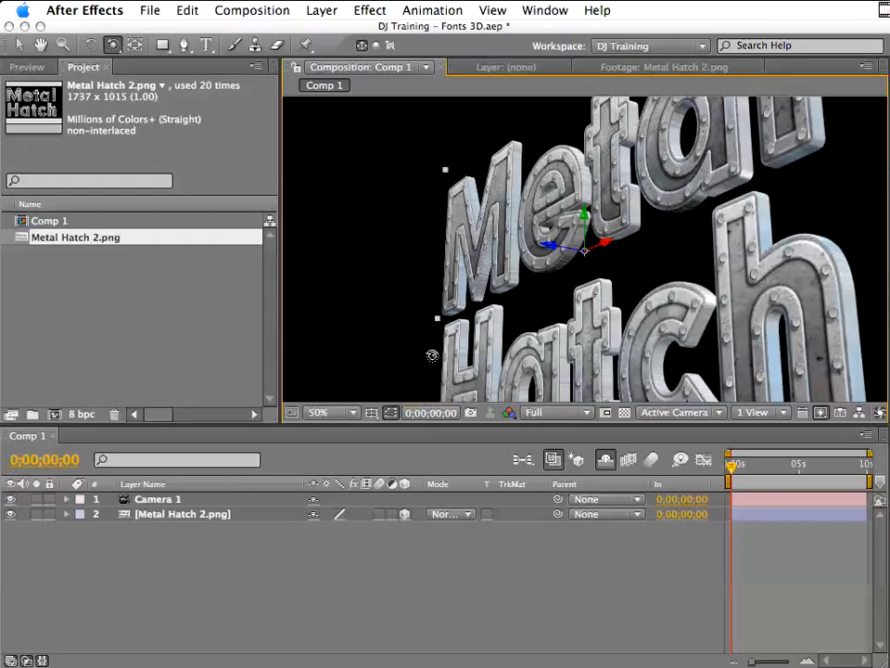
key("comma")
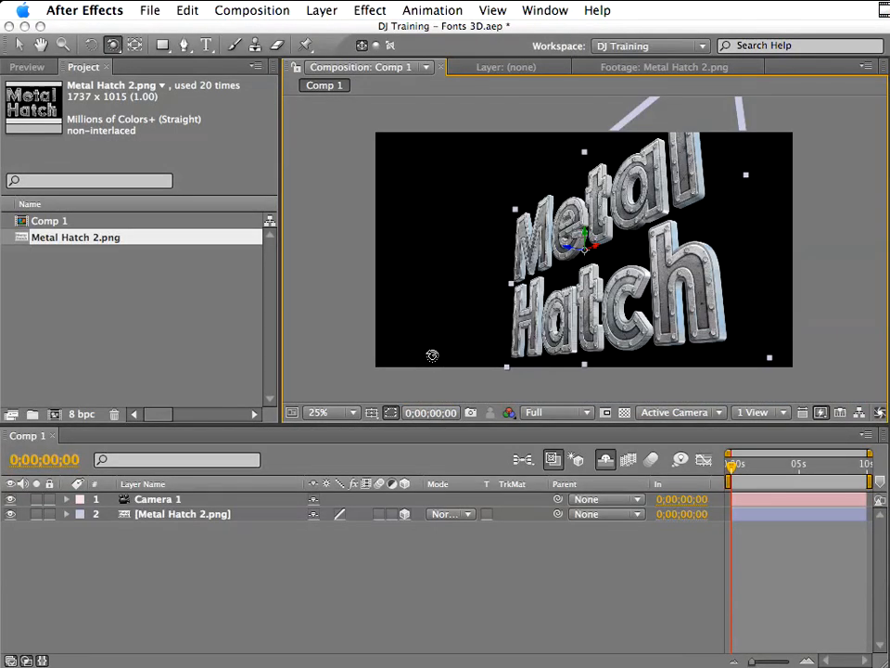